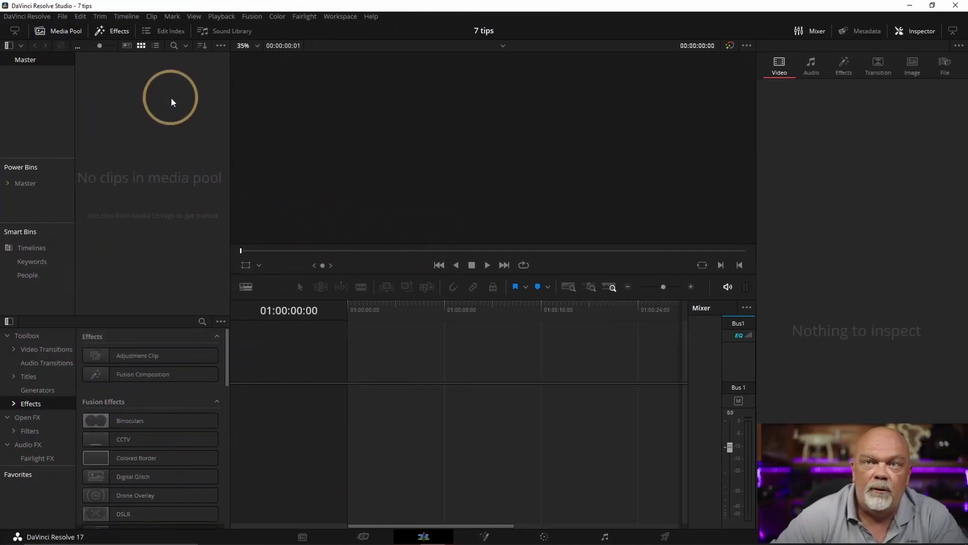
# Bring the "Underwater a trier" folder from Local Disk (F:) into the empty media pool through File Explorer
pyautogui.moveTo(376, 7); pyautogui.dragTo(491, 75)
pyautogui.doubleClick(20, 18)
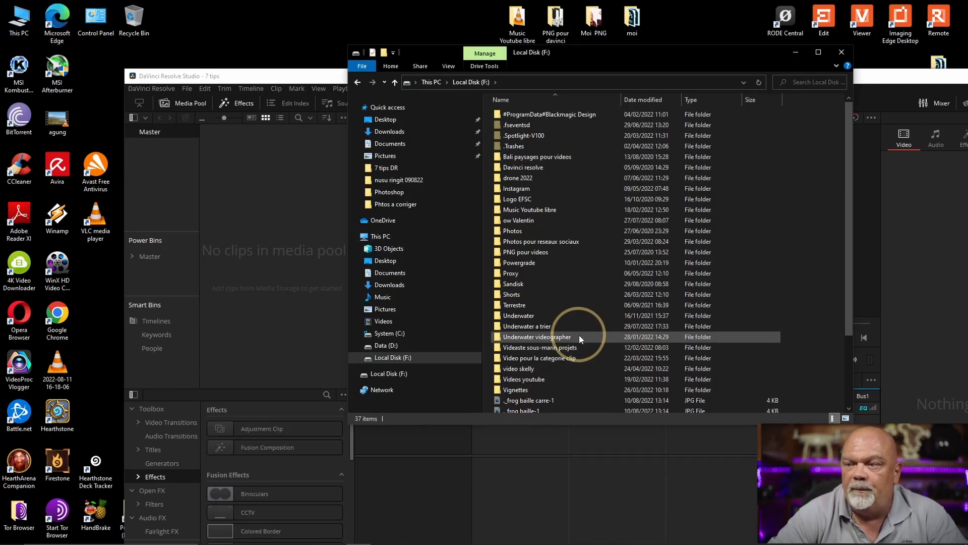
pyautogui.moveTo(538, 326); pyautogui.dragTo(267, 302)
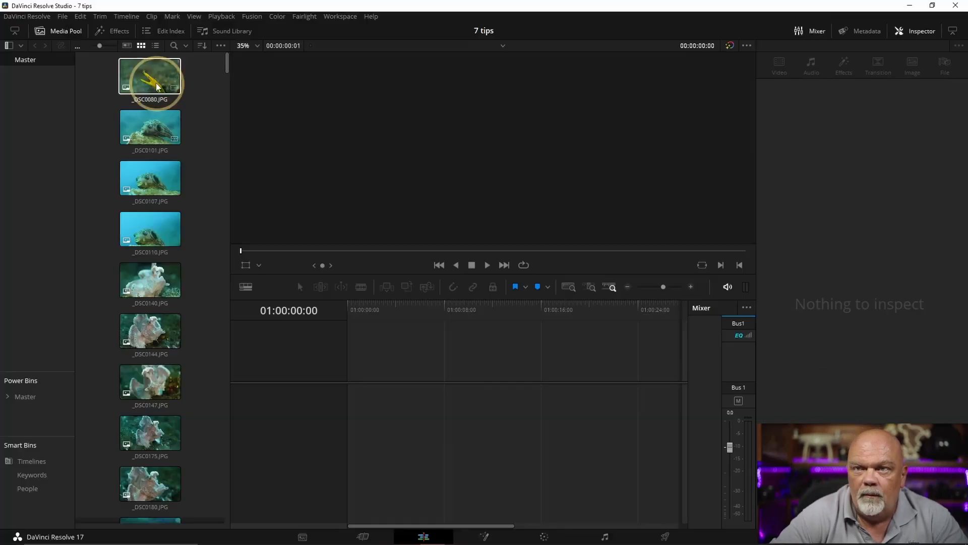
# Look through the clips of the imported folder at a smaller thumbnail size and undo the folder import
pyautogui.moveTo(99, 46); pyautogui.dragTo(89, 47)
pyautogui.scroll(-3, 143, 326)
pyautogui.scroll(-5, 143, 331)
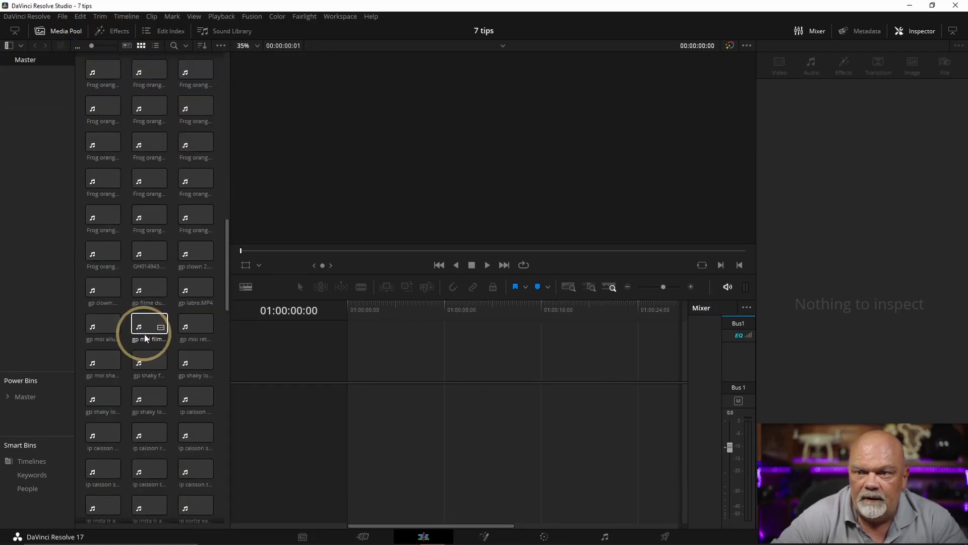
pyautogui.scroll(-15, 148, 341)
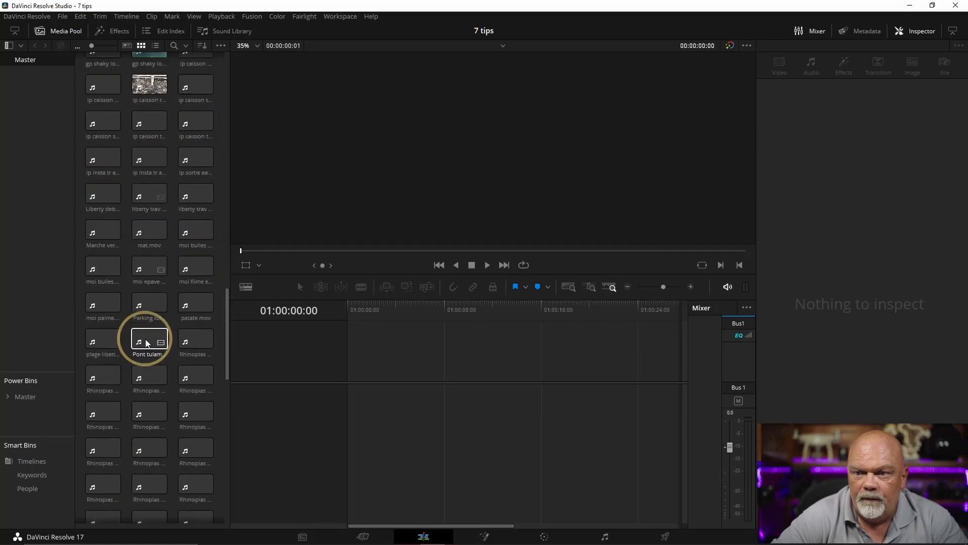
pyautogui.scroll(20, 140, 194)
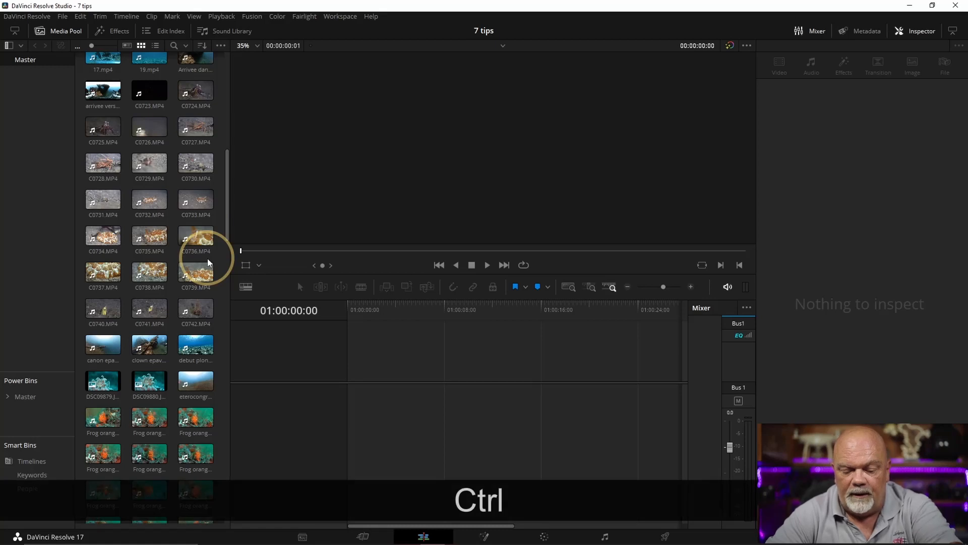
pyautogui.hotkey('ctrl', 'z')
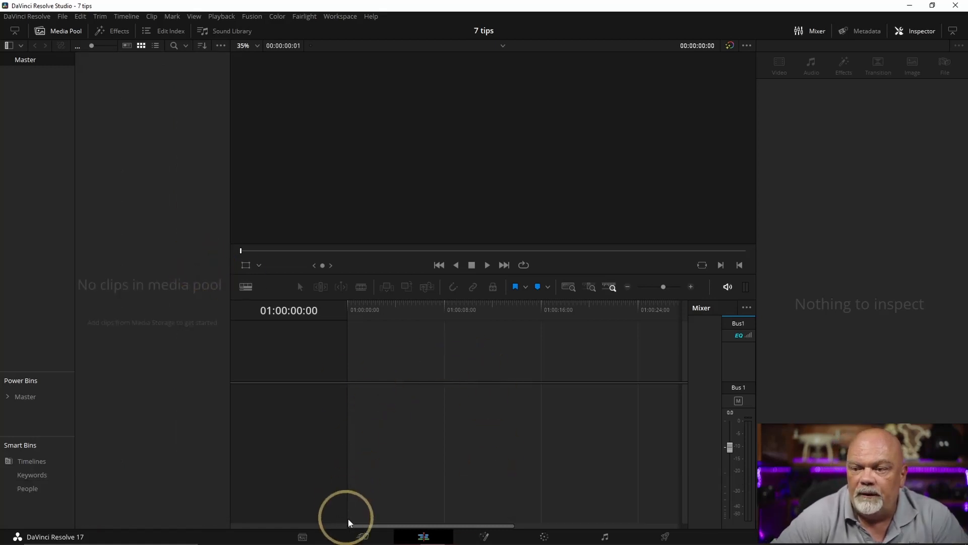
# On the Cut page, import "Underwater a trier" from Local Disk (F:) as a media folder, changing the project frame rate to match
pyautogui.click(363, 537)
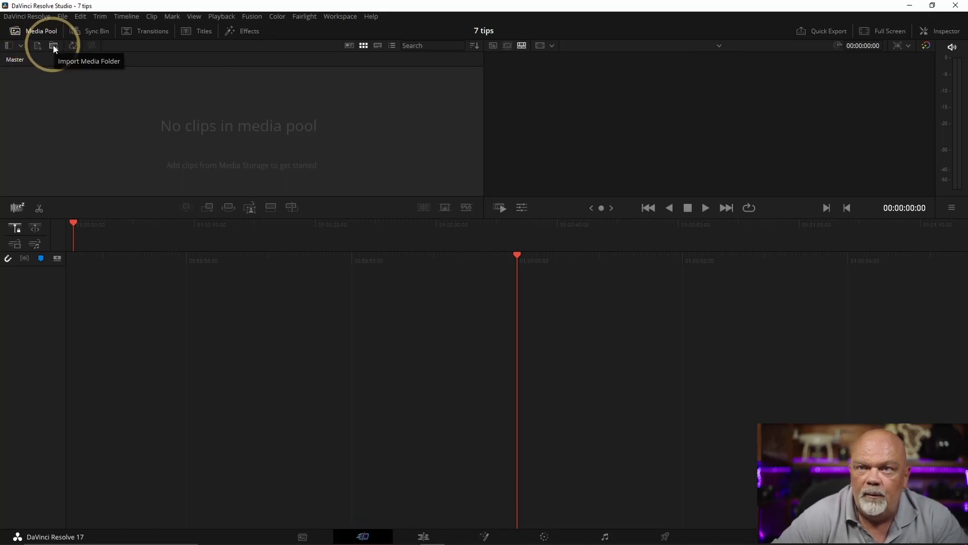
pyautogui.click(53, 46)
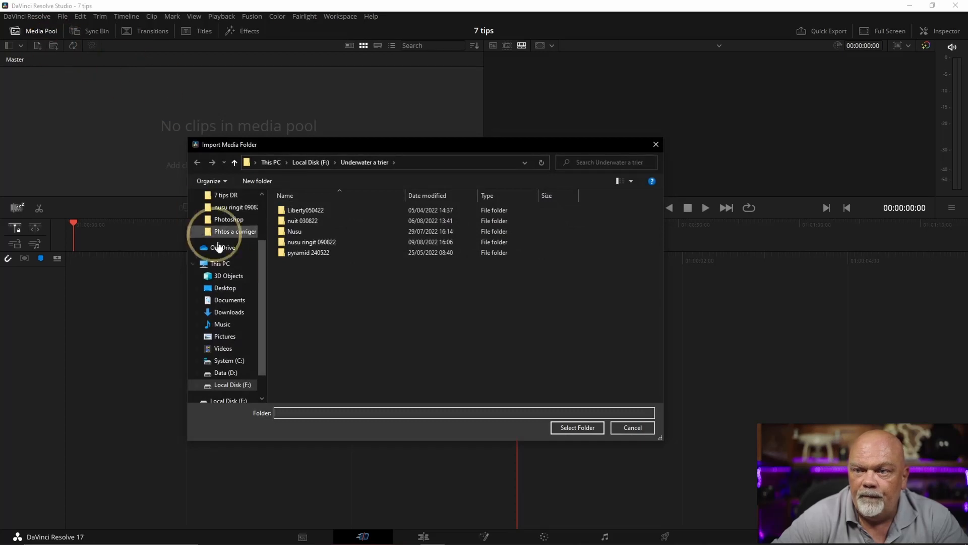
pyautogui.click(224, 386)
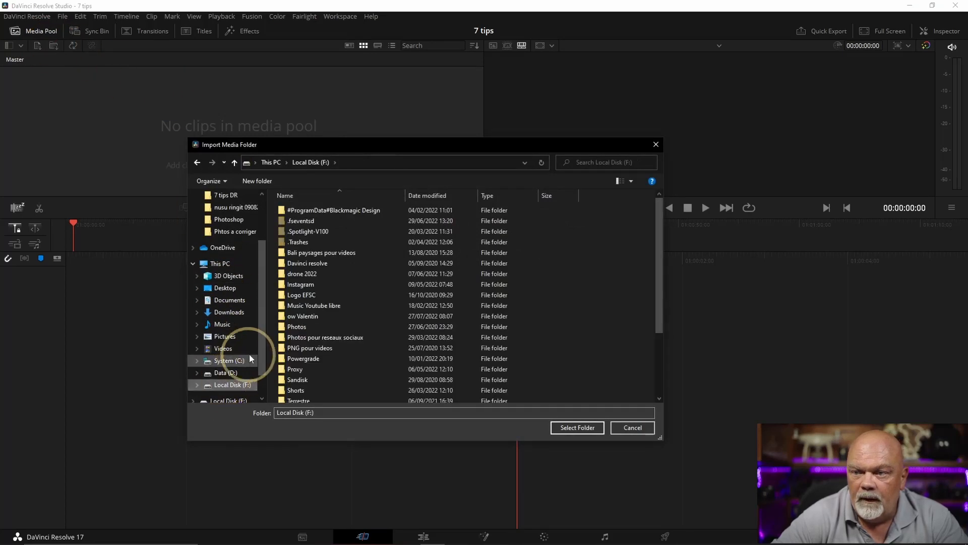
pyautogui.scroll(-5, 354, 355)
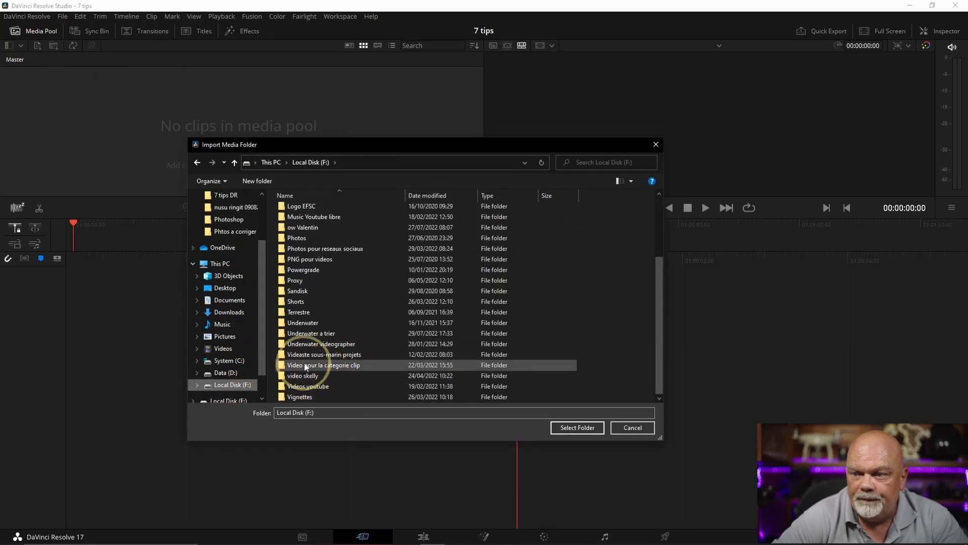
pyautogui.click(321, 336)
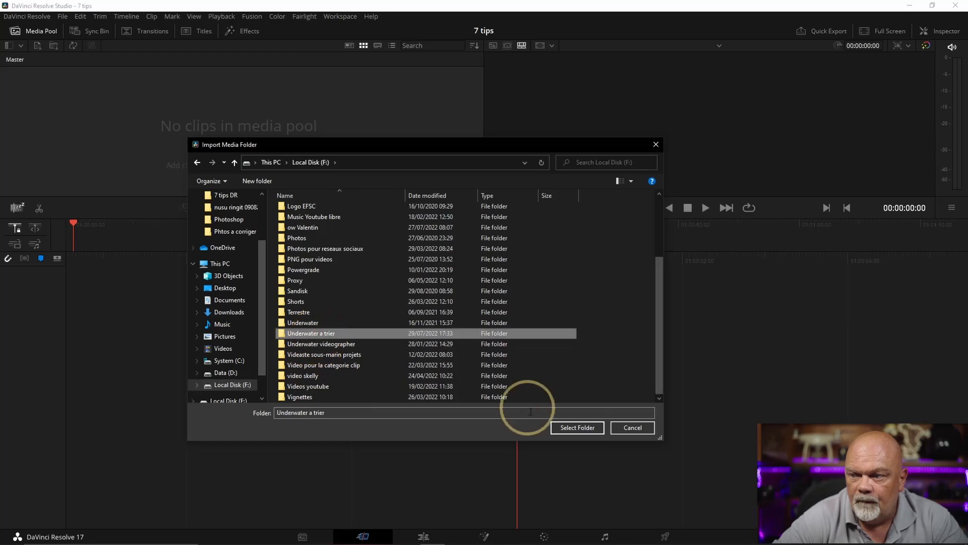
pyautogui.click(577, 427)
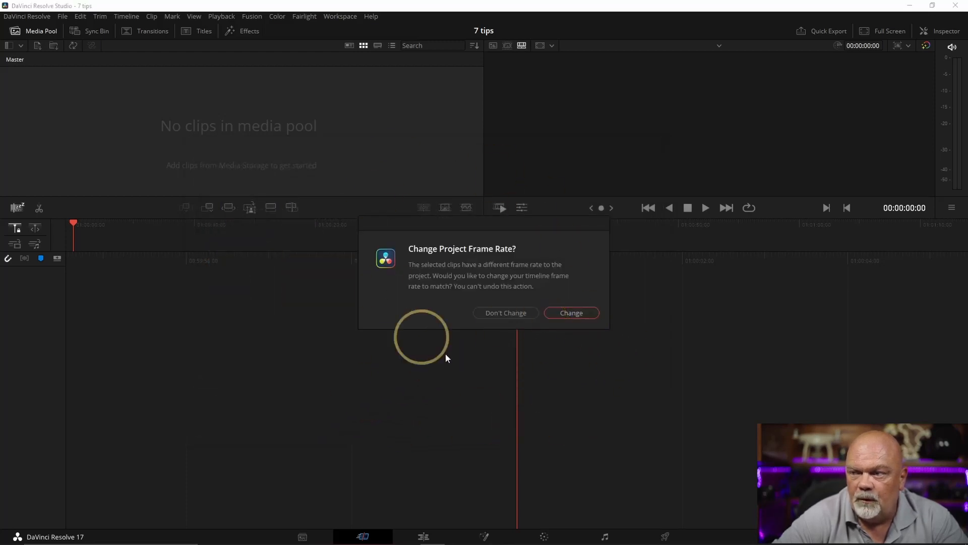
pyautogui.click(571, 312)
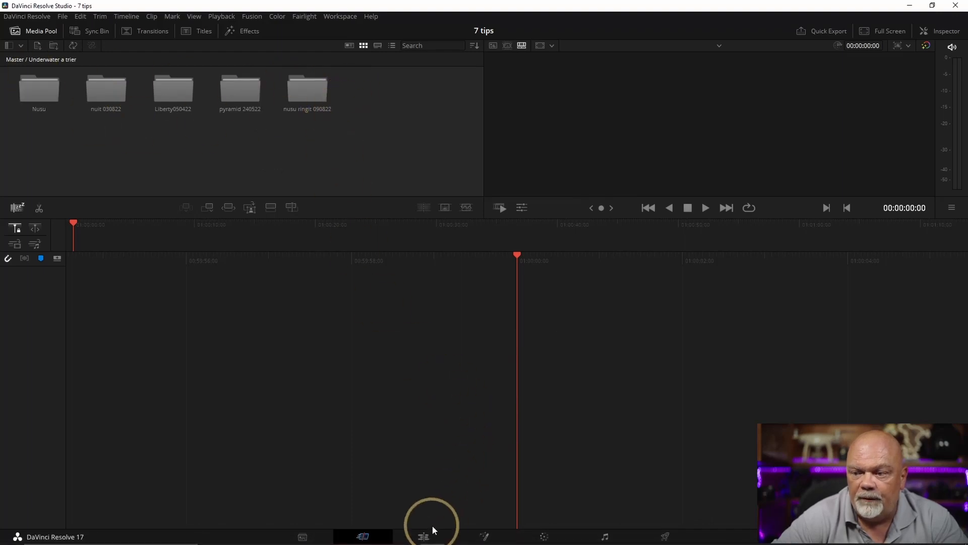
# Return to the Edit page and examine the contents of the pyramid 240522 and Nusu 360 bins
pyautogui.click(418, 537)
pyautogui.click(207, 158)
pyautogui.click(327, 165)
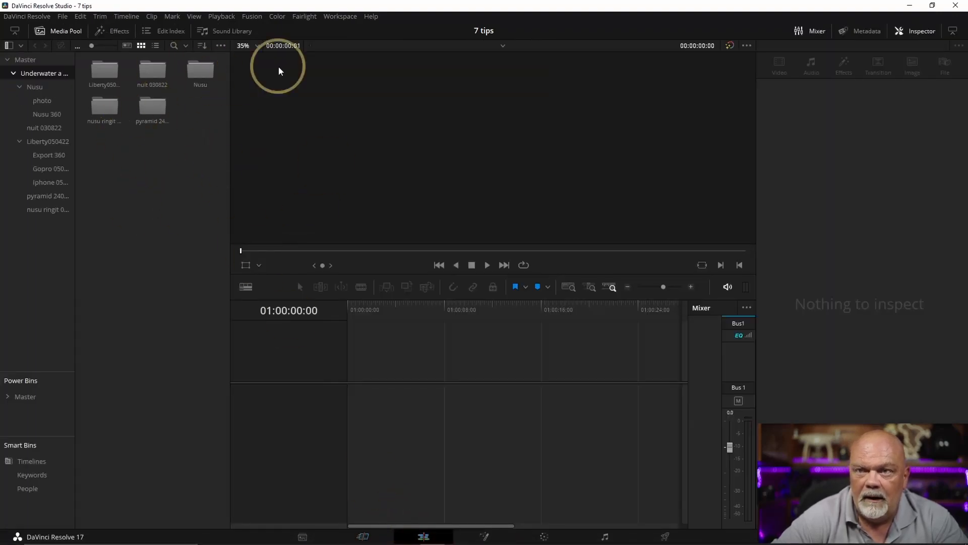
pyautogui.doubleClick(163, 99)
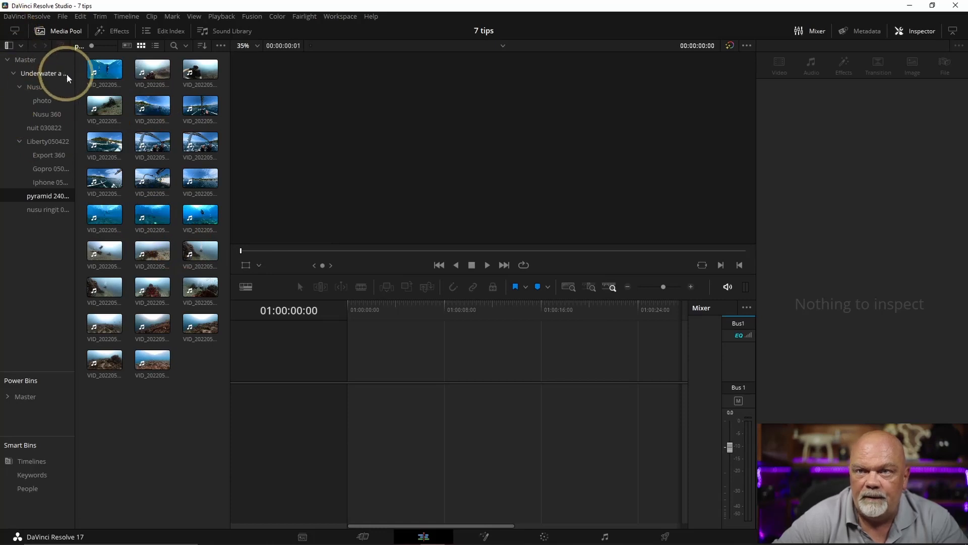
pyautogui.click(61, 114)
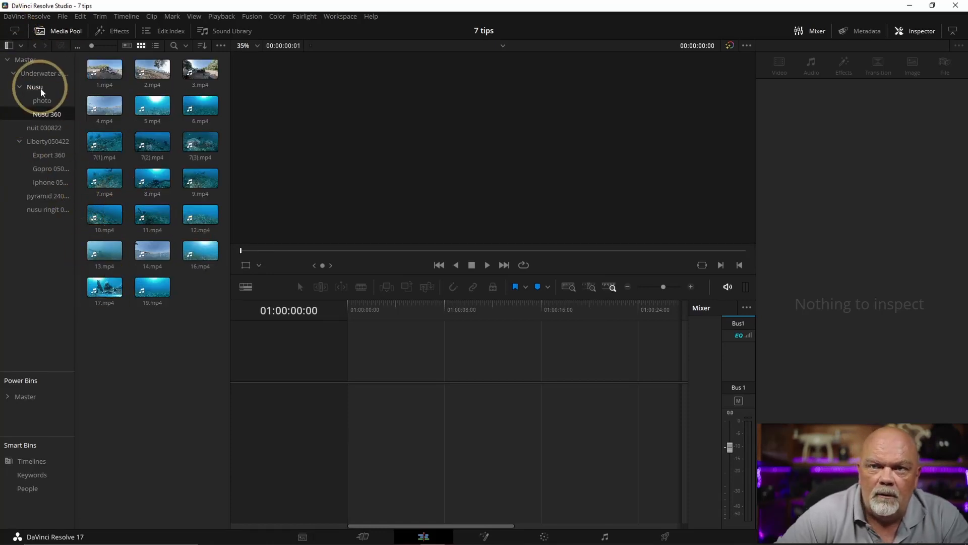
# Create a timeline from the clip "Frog orange 0909 yawn.MP4" in the nusu ringit 090822 bin and hide the Mixer
pyautogui.click(48, 209)
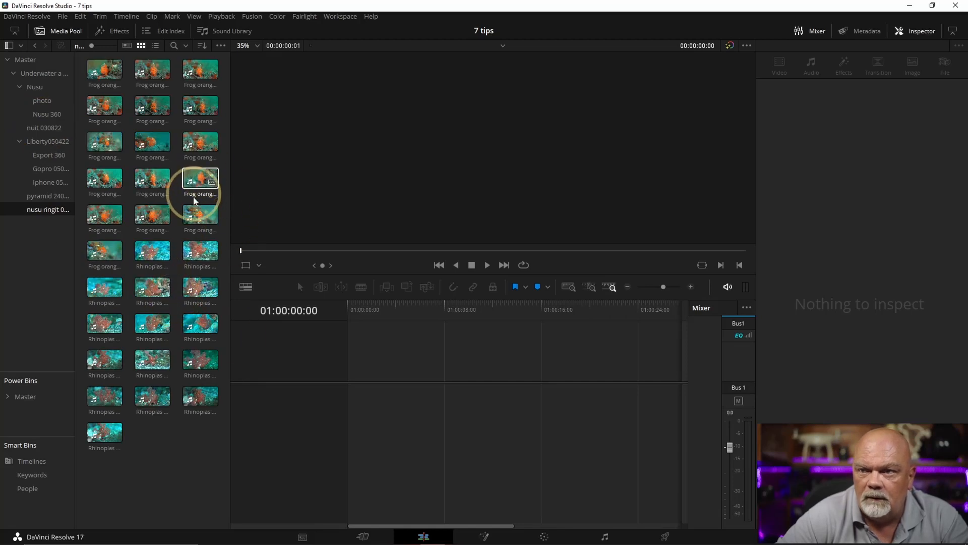
pyautogui.click(153, 218)
pyautogui.moveTo(153, 219); pyautogui.dragTo(347, 385)
pyautogui.click(818, 32)
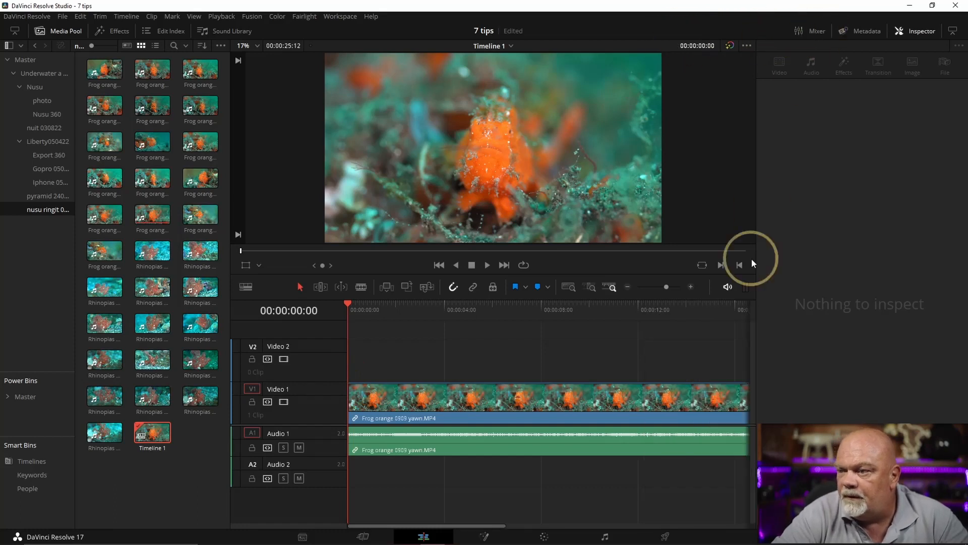
# Copy the timeline clip with its audio, paste it directly after the original, and fit the whole timeline in view
pyautogui.moveTo(366, 317); pyautogui.dragTo(592, 330)
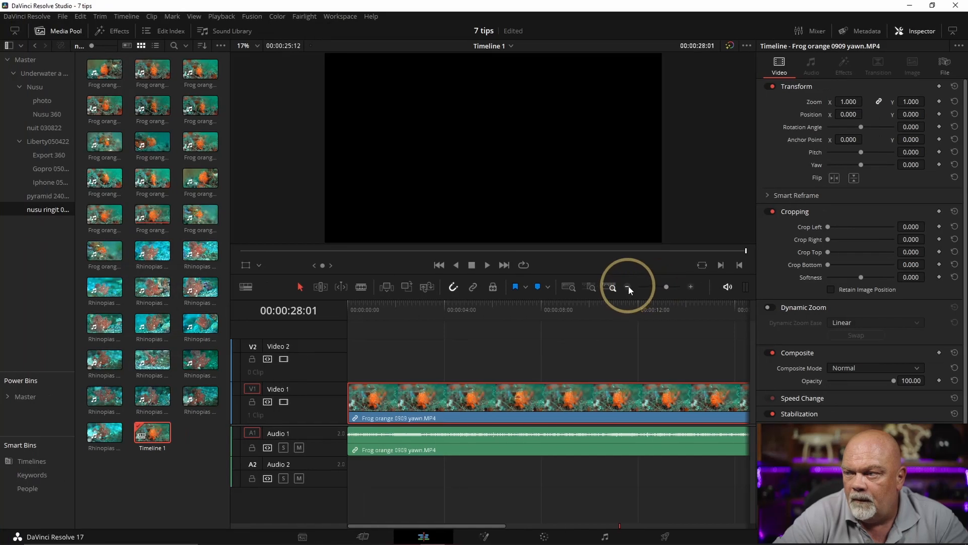
pyautogui.click(812, 287)
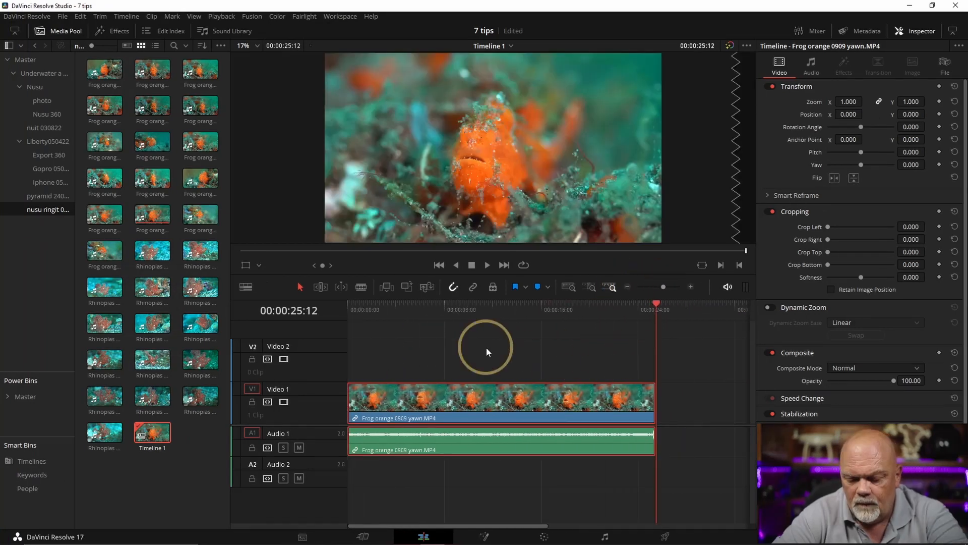
pyautogui.hotkey('ctrl', 'c')
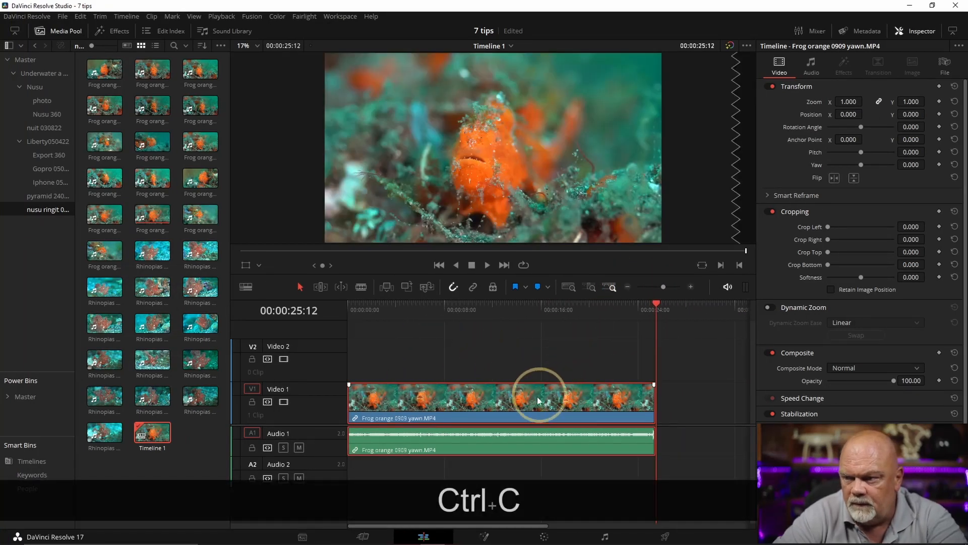
pyautogui.hotkey('ctrl', 'v')
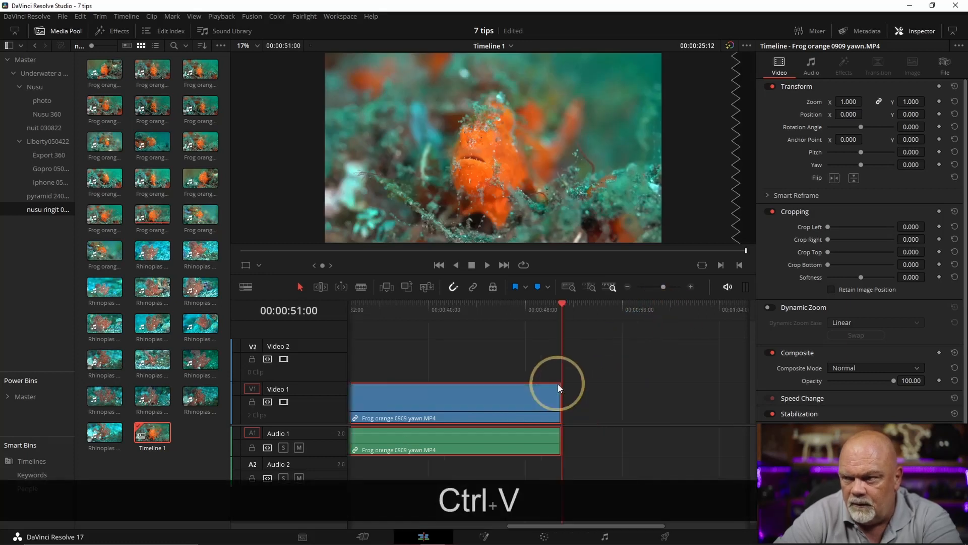
pyautogui.moveTo(521, 378); pyautogui.dragTo(723, 377)
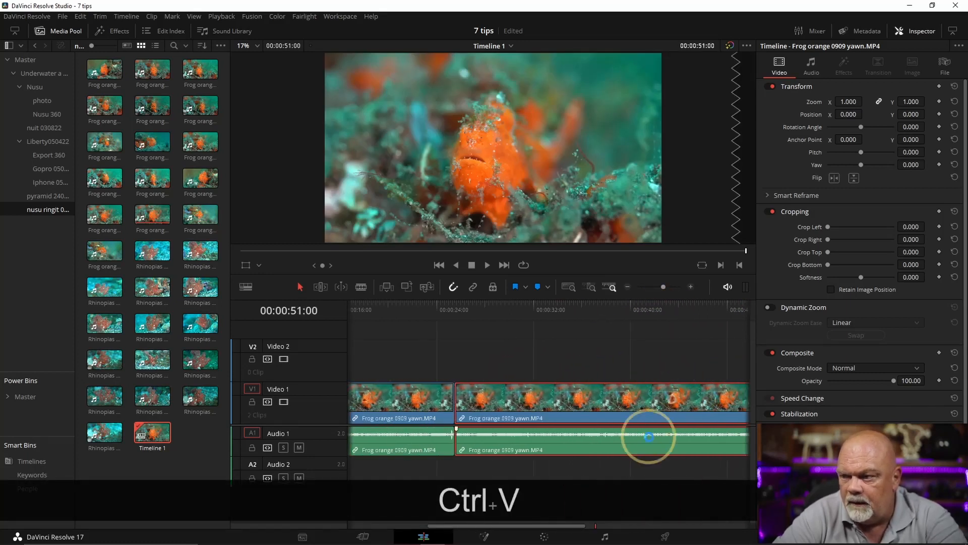
pyautogui.click(569, 286)
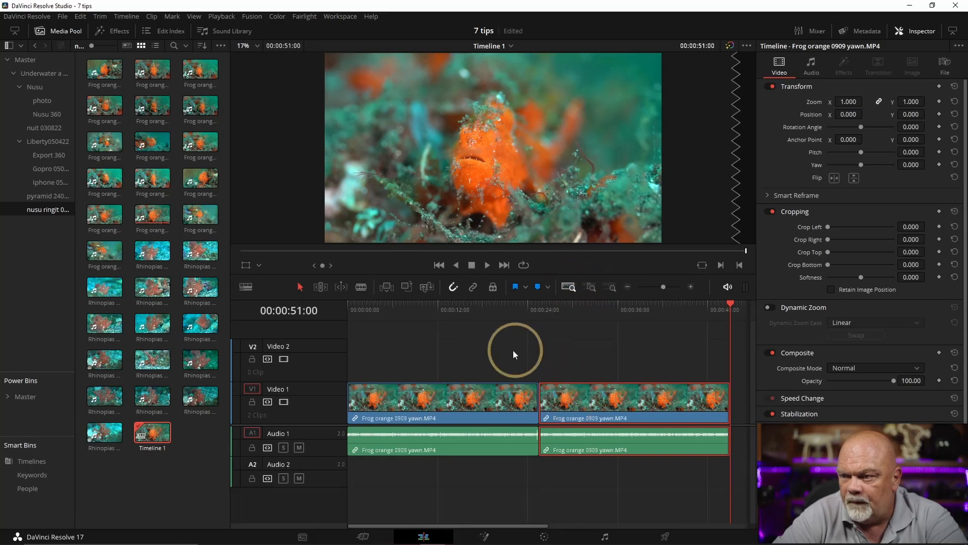
# Delete the pasted second clip together with its audio from the timeline
pyautogui.click(712, 354)
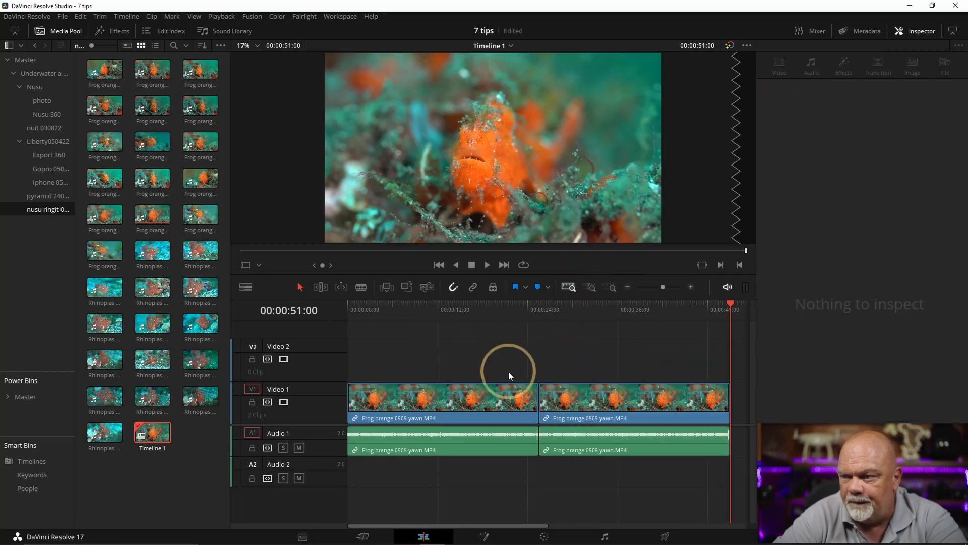
pyautogui.click(613, 455)
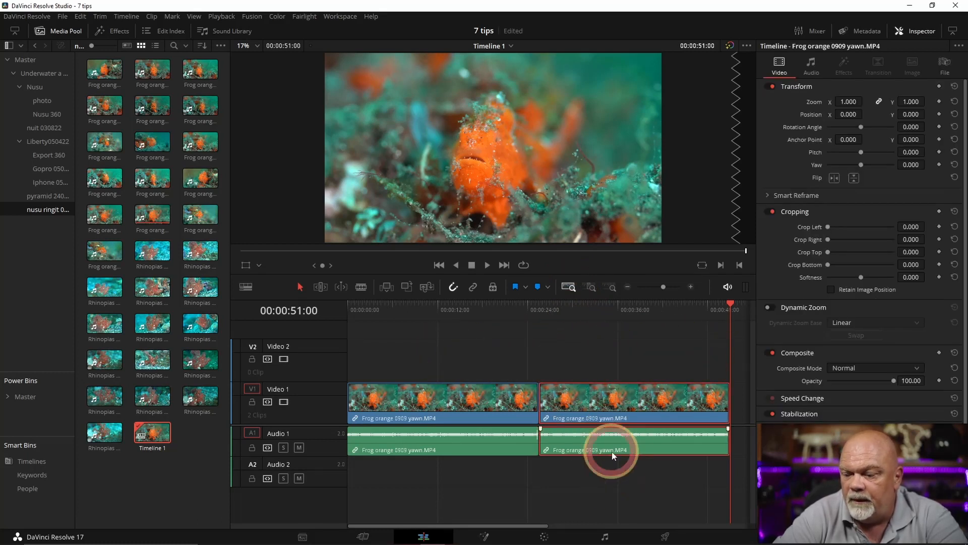
pyautogui.press('BackSpace')
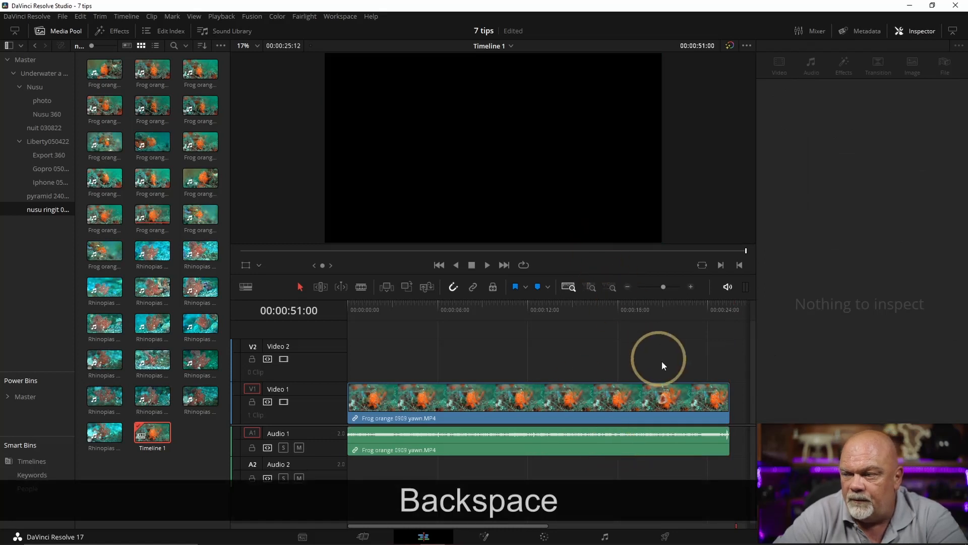
# Duplicate the clip's video without its audio twice, placing the copies end to end after the original on Video 1
pyautogui.click(529, 395)
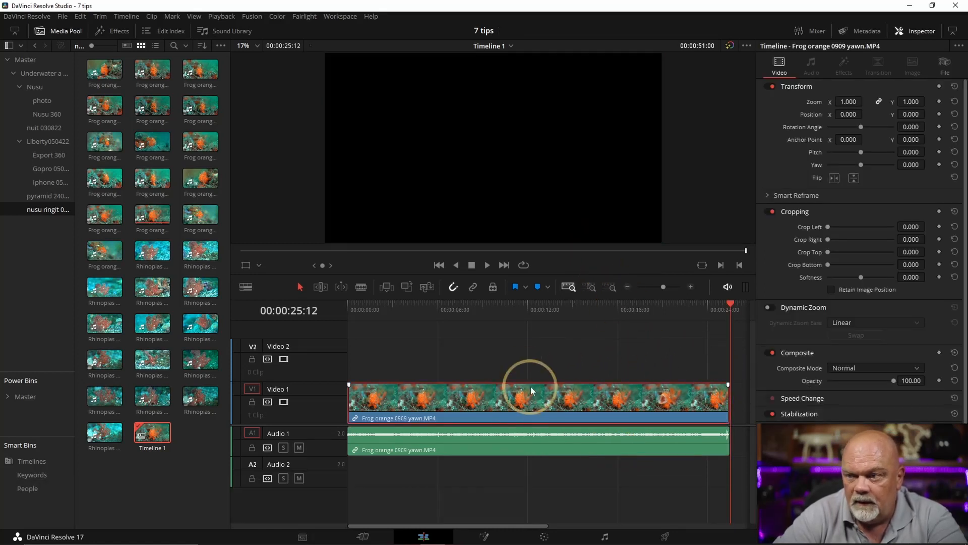
pyautogui.moveTo(517, 400); pyautogui.dragTo(569, 406)
pyautogui.moveTo(614, 371); pyautogui.dragTo(463, 426)
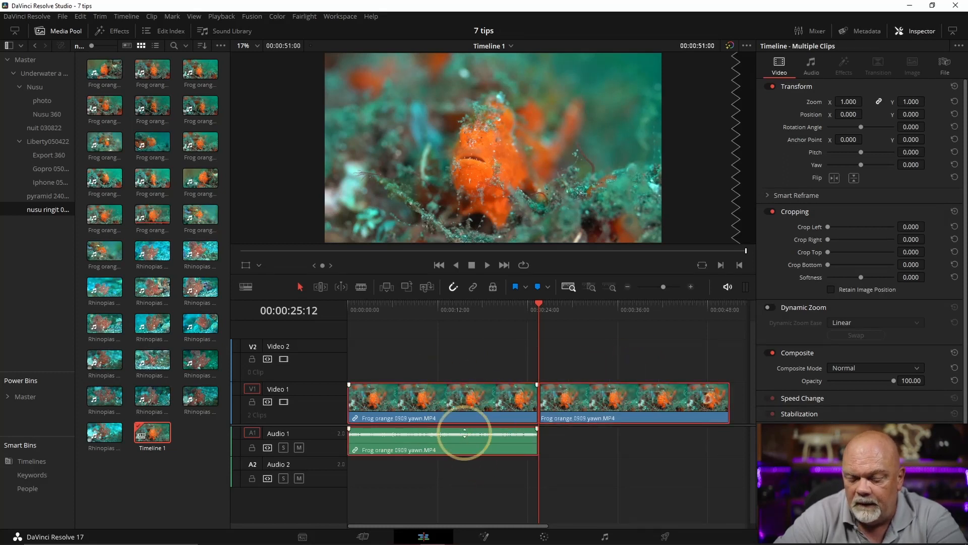
pyautogui.moveTo(466, 406); pyautogui.dragTo(573, 399)
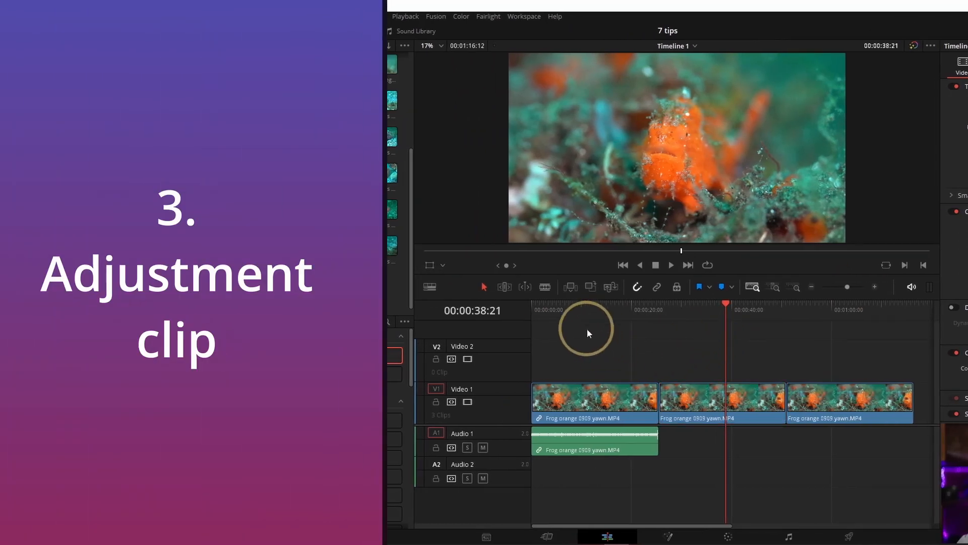
# Place an Adjustment Clip from the effects on Video 2 above the middle clip, starting at 00:00:36:06
pyautogui.click(594, 305)
pyautogui.click(709, 304)
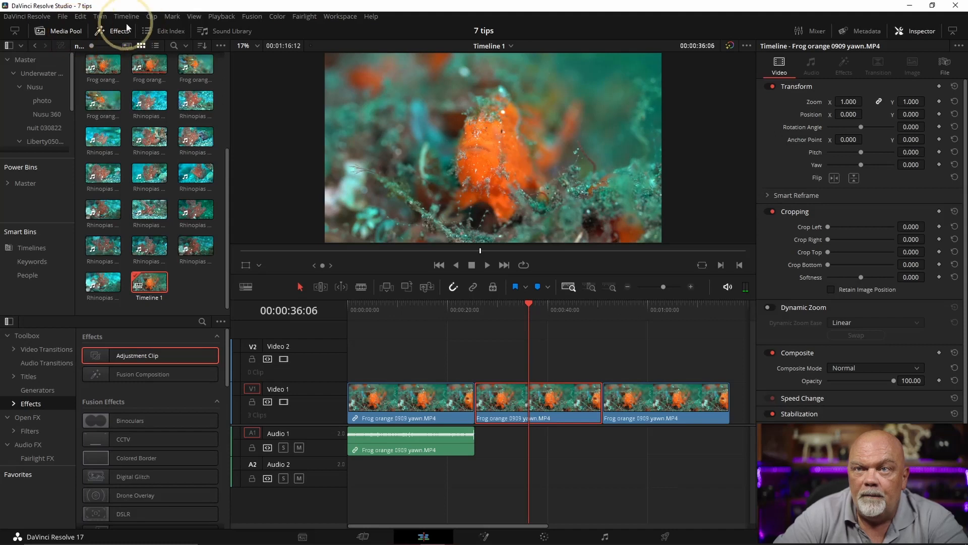
pyautogui.click(123, 29)
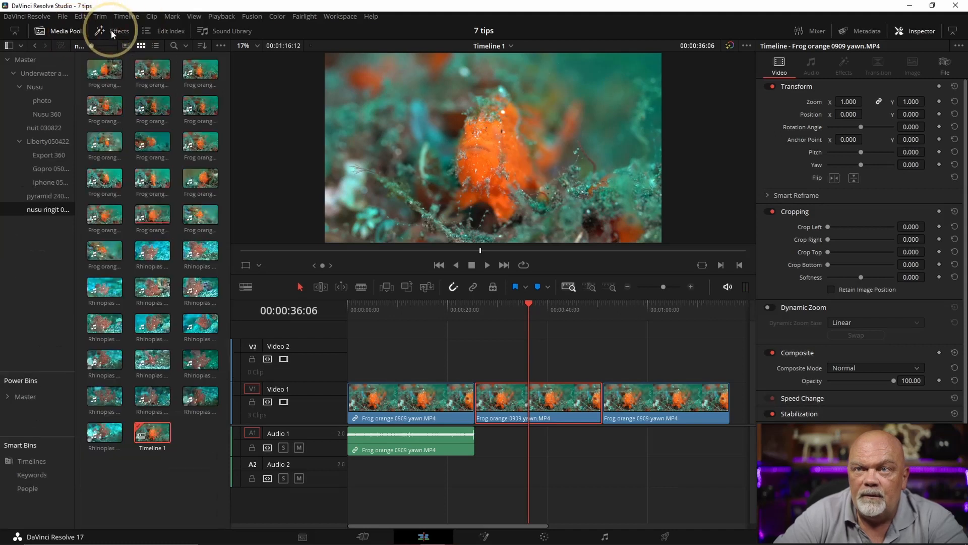
pyautogui.click(117, 31)
pyautogui.moveTo(137, 355); pyautogui.dragTo(549, 386)
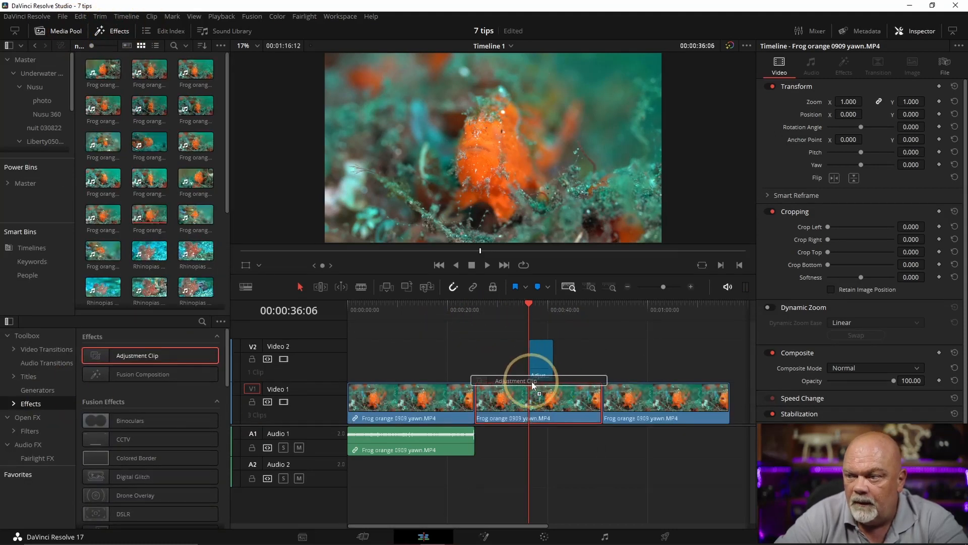
# With the playhead at 00:00:39:07, set the adjustment clip's zoom to 1.360
pyautogui.moveTo(550, 311); pyautogui.dragTo(544, 310)
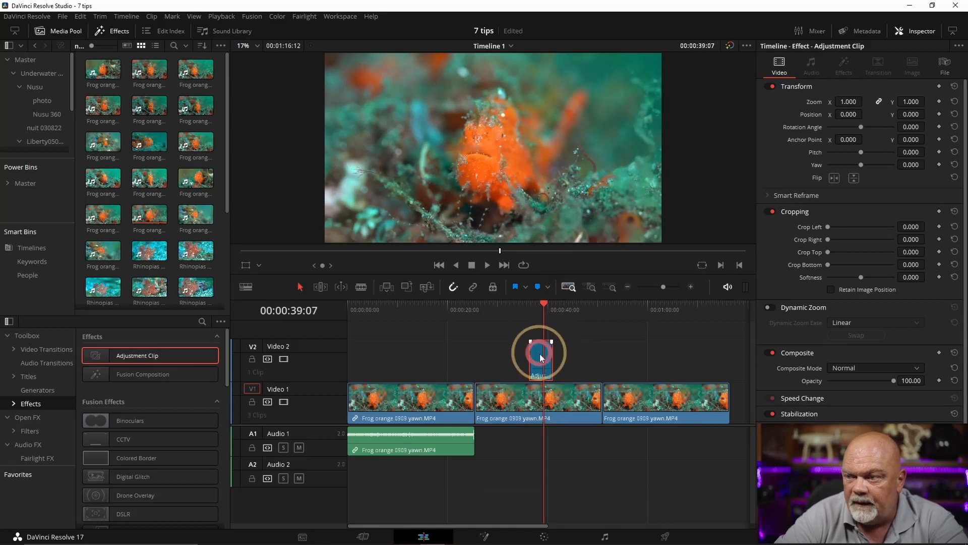
pyautogui.moveTo(849, 102); pyautogui.dragTo(863, 101)
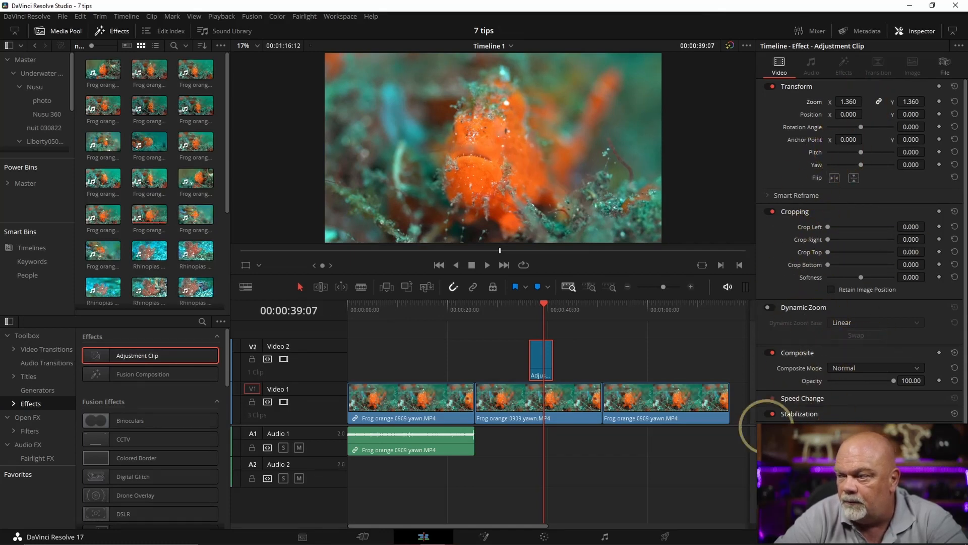
# Colour-grade the adjustment clip: Lift -0.02, Gain 1.08 with red 0.79 and blue 1.20, and Offset green 18.20
pyautogui.click(543, 537)
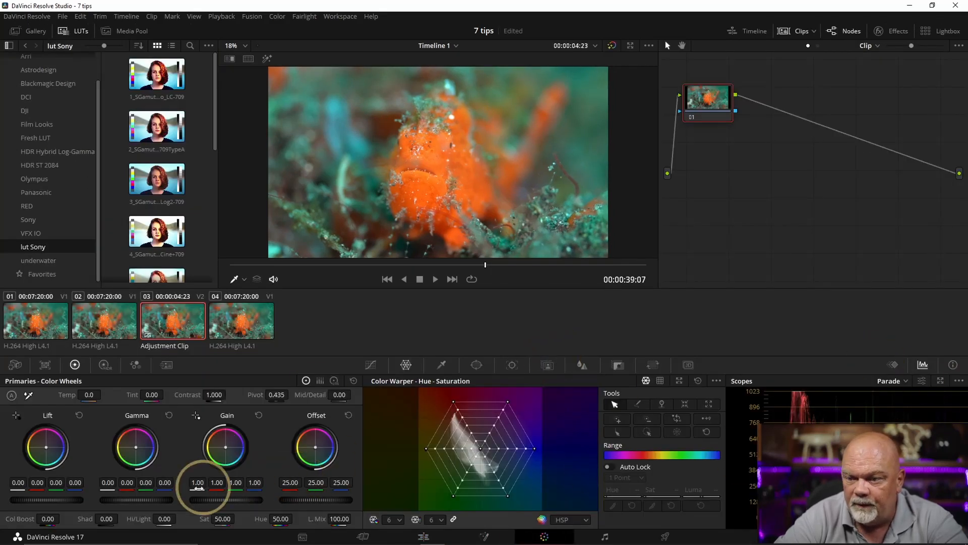
pyautogui.moveTo(220, 482)
pyautogui.mouseDown()
pyautogui.moveTo(142, 492)
pyautogui.moveTo(222, 487)
pyautogui.mouseUp()
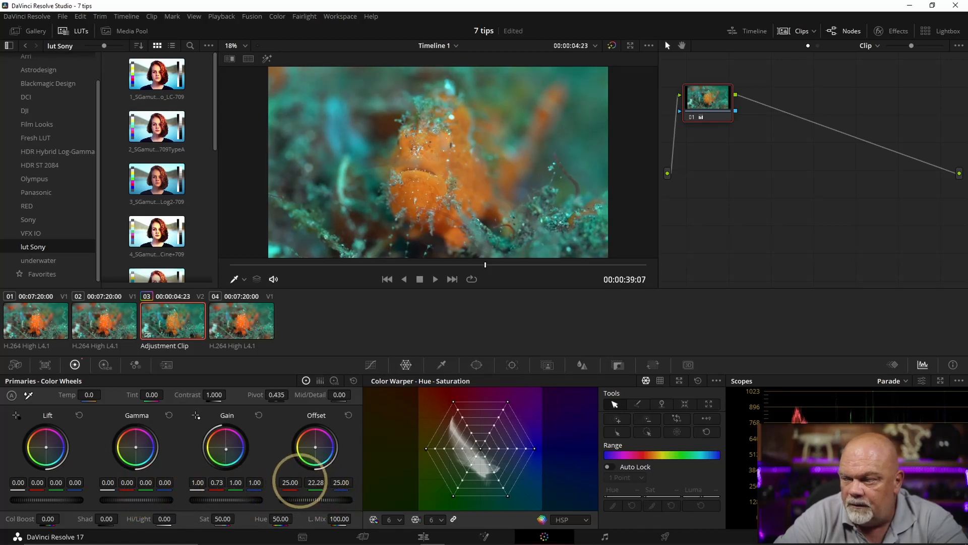
pyautogui.moveTo(302, 481); pyautogui.dragTo(294, 481)
pyautogui.moveTo(50, 498); pyautogui.dragTo(46, 498)
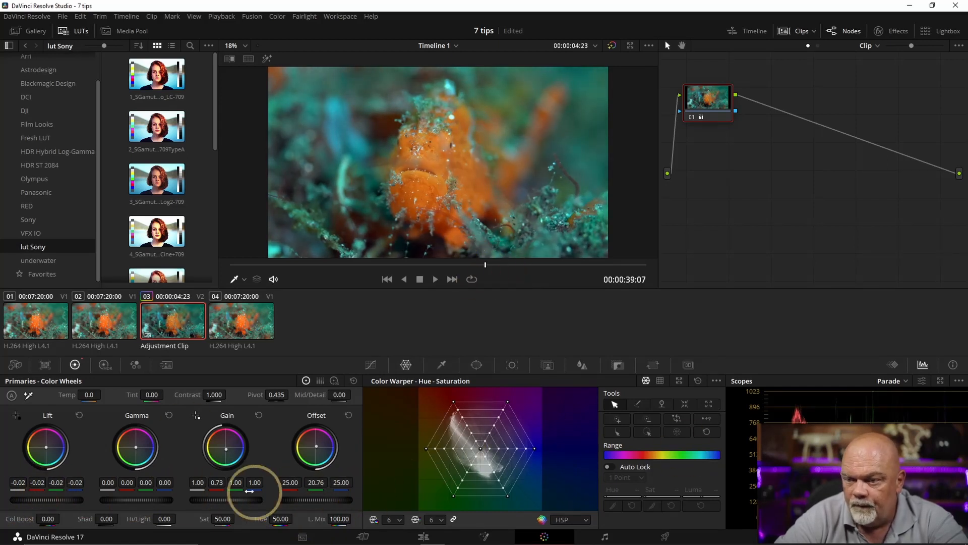
pyautogui.moveTo(232, 499); pyautogui.dragTo(270, 497)
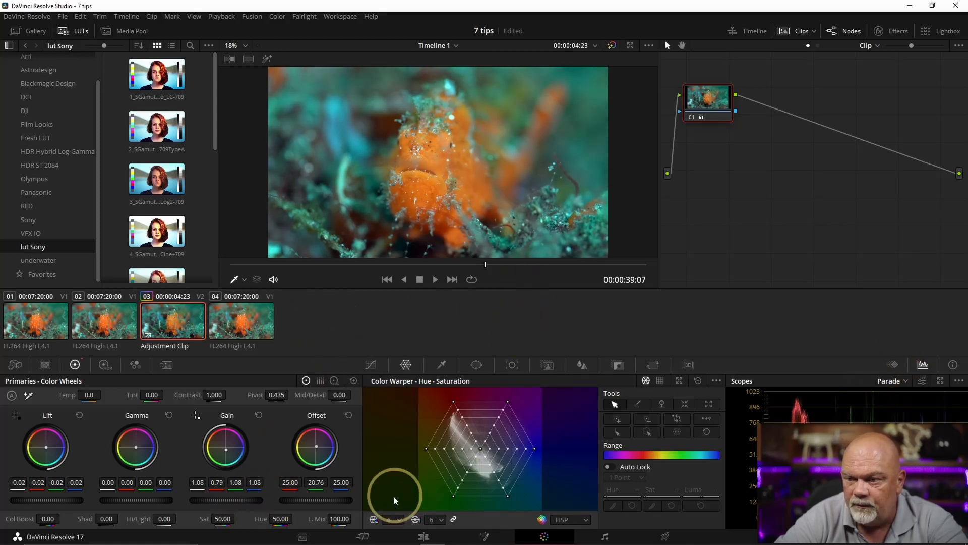
pyautogui.moveTo(312, 483); pyautogui.dragTo(305, 483)
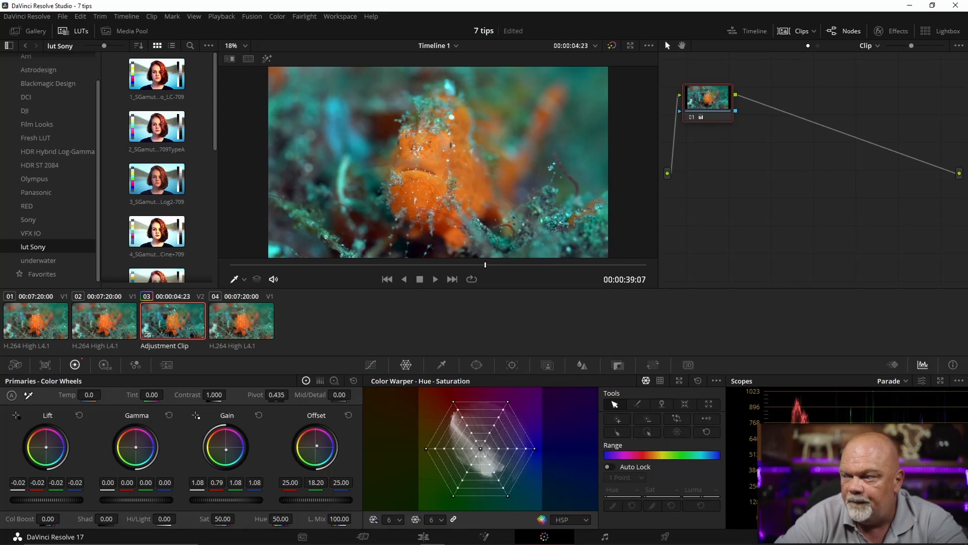
pyautogui.moveTo(264, 482); pyautogui.dragTo(283, 482)
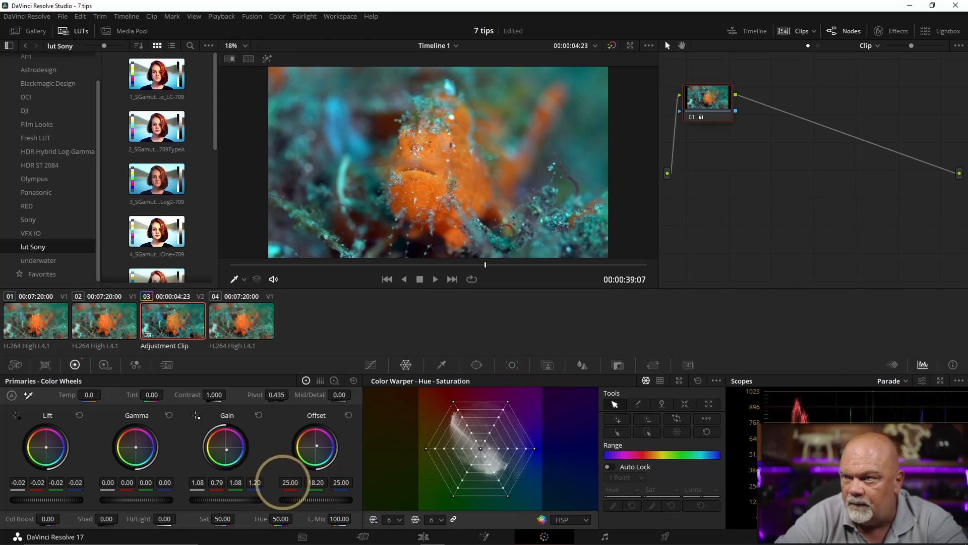
# Compare the adjustment clip's grade by switching its node off and on, and review the effect on the edit timeline
pyautogui.click(692, 119)
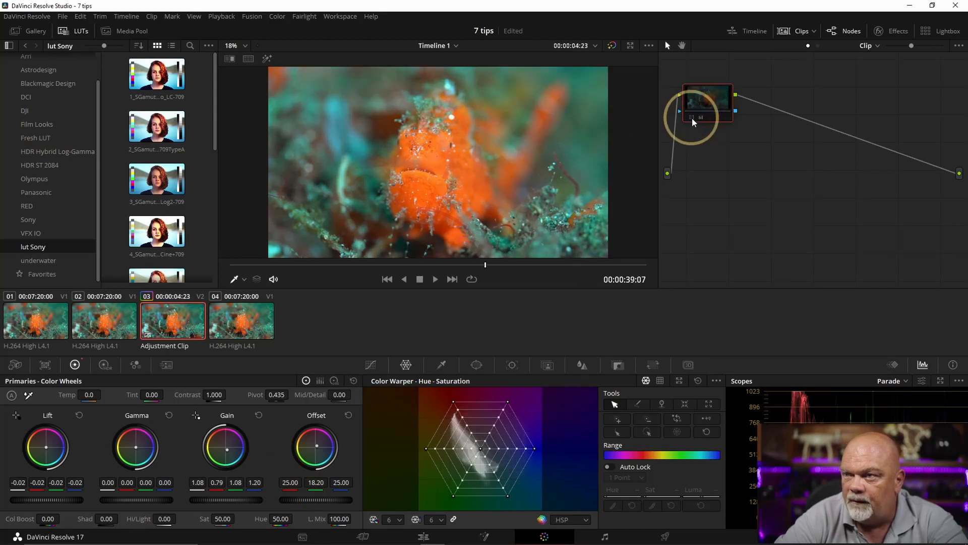
pyautogui.click(691, 117)
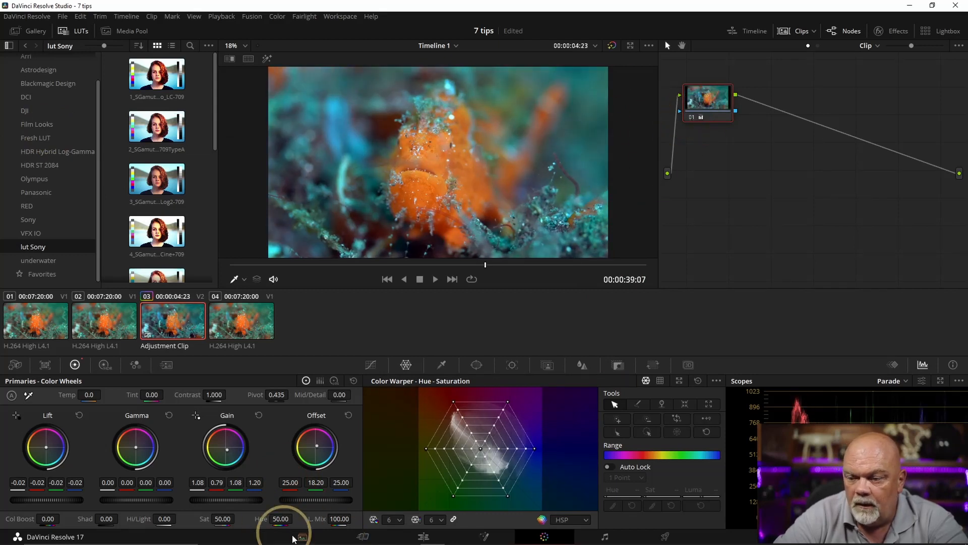
pyautogui.click(421, 536)
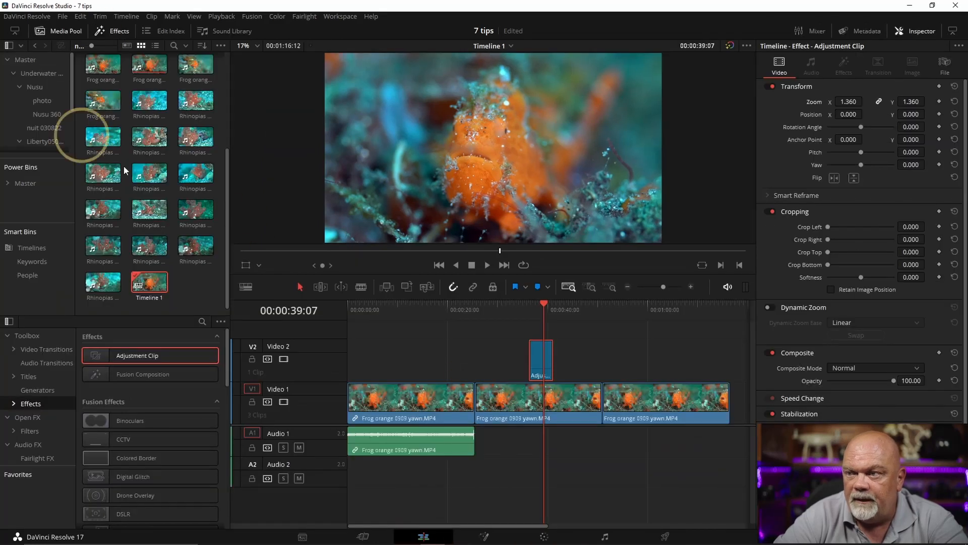
pyautogui.moveTo(496, 303); pyautogui.dragTo(579, 316)
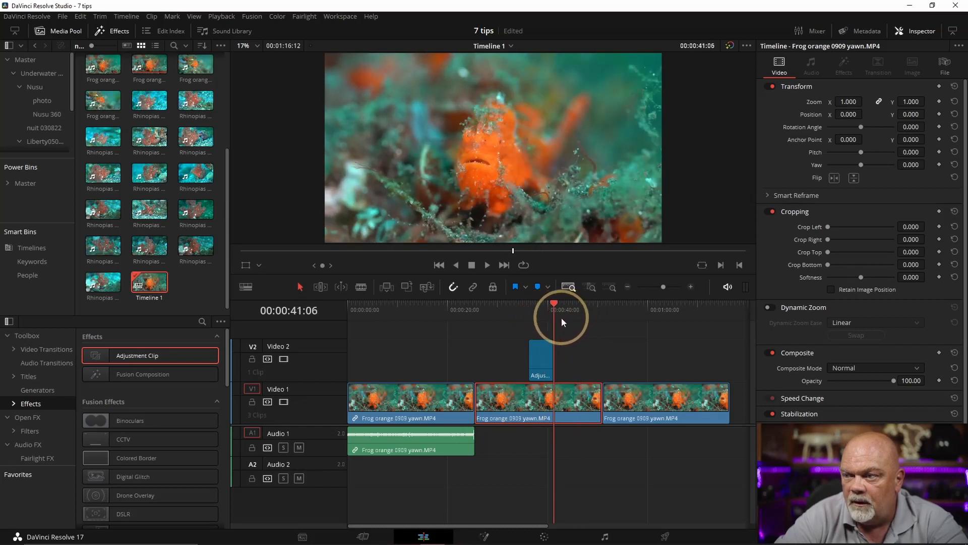
pyautogui.moveTo(561, 317); pyautogui.dragTo(517, 312)
pyautogui.press('space')
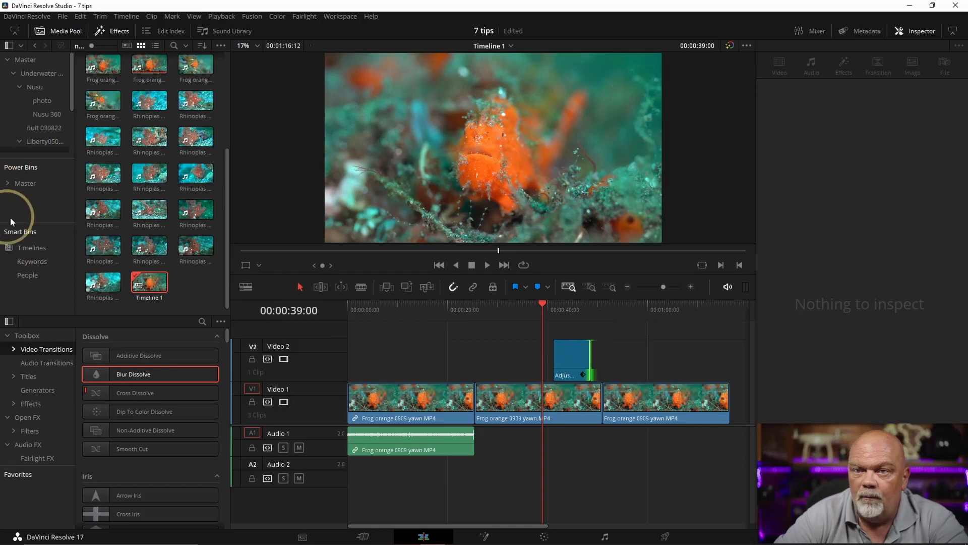
# Store the timeline's adjustment clip in the clip ajustement power bin and name it "zoom color"
pyautogui.click(9, 183)
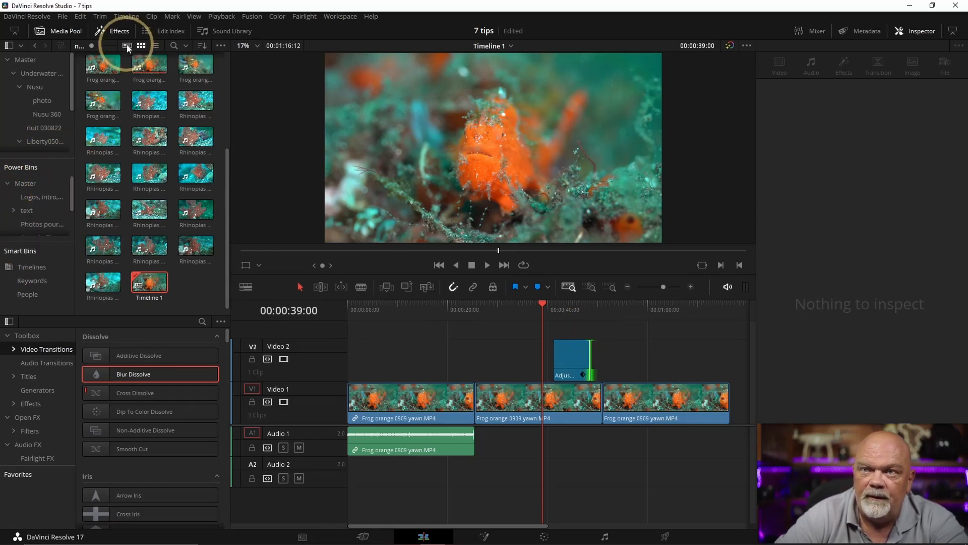
pyautogui.click(120, 33)
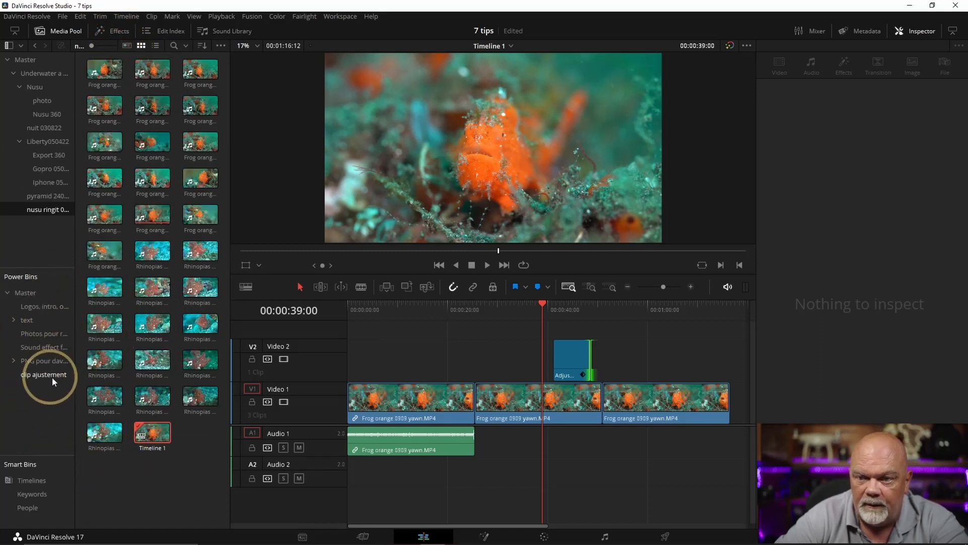
pyautogui.click(575, 362)
pyautogui.moveTo(575, 362); pyautogui.dragTo(41, 376)
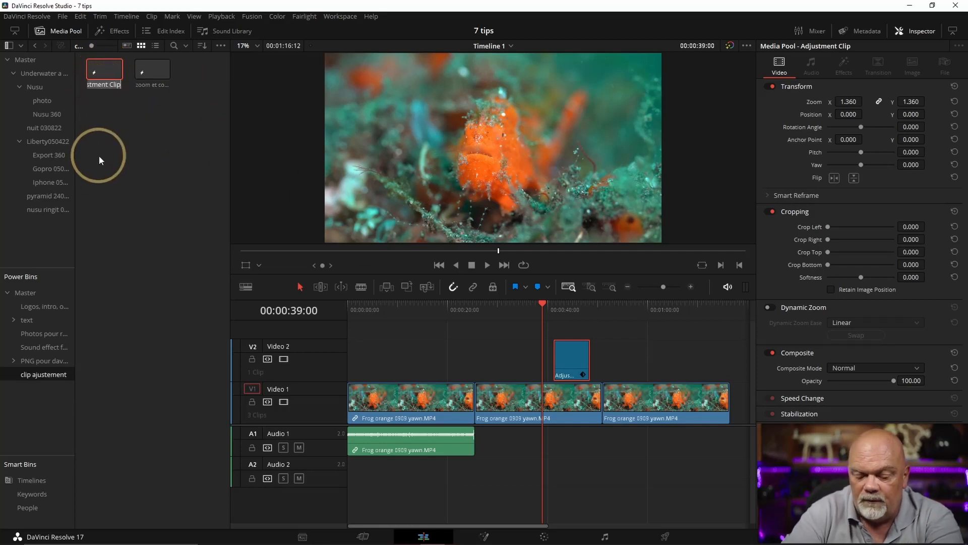
pyautogui.write('zoom color')
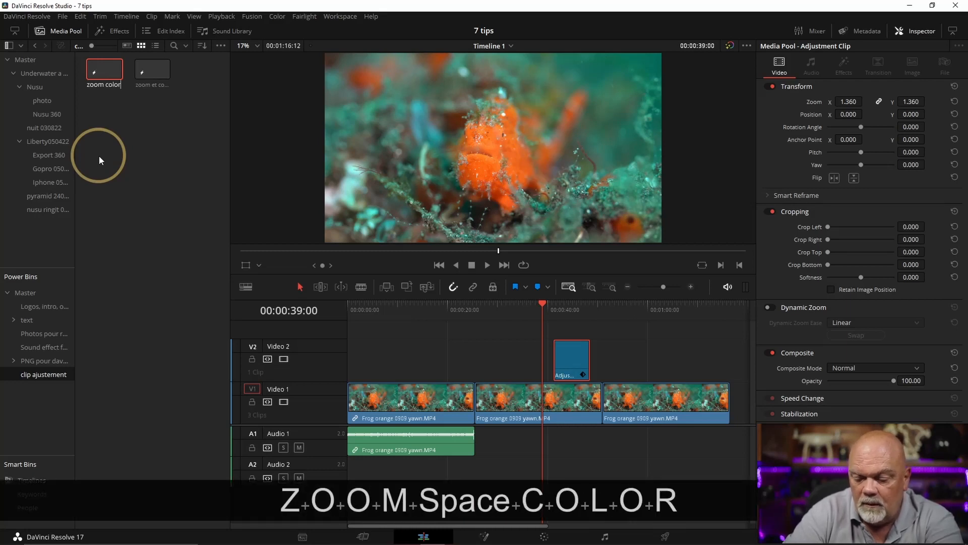
pyautogui.press('Return')
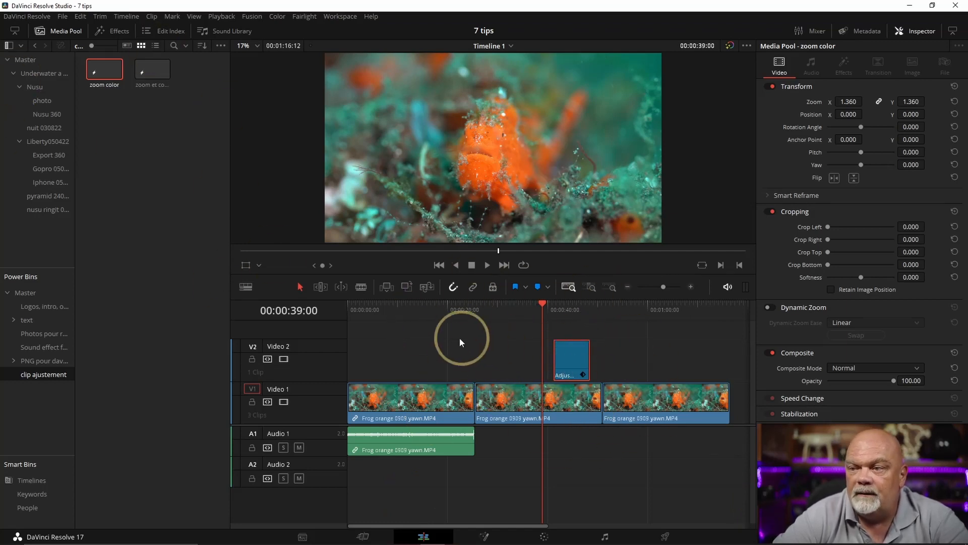
# Place the saved zoom color clip on Video 2 above the first clip, and preview it at 00:00:11:11
pyautogui.click(424, 323)
pyautogui.moveTo(104, 69); pyautogui.dragTo(385, 359)
pyautogui.click(404, 304)
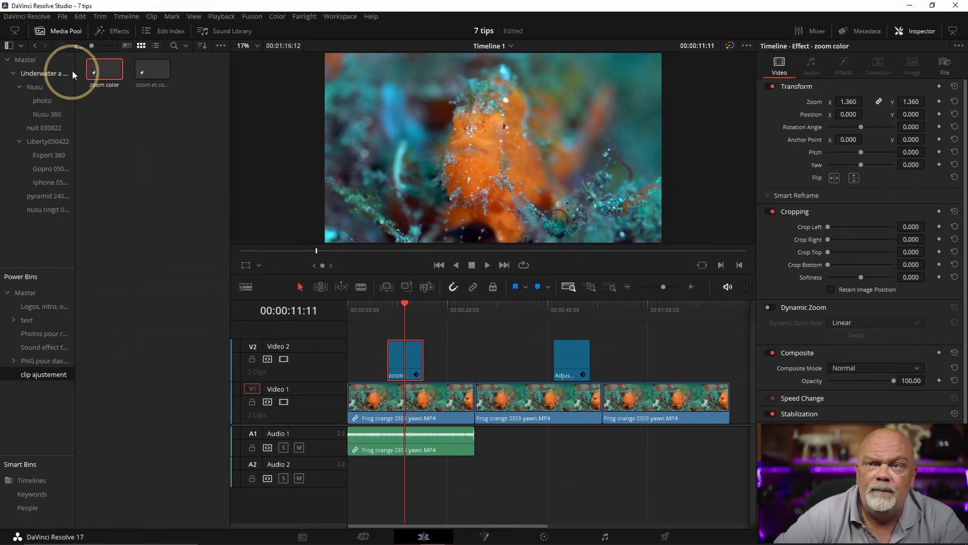
pyautogui.click(68, 32)
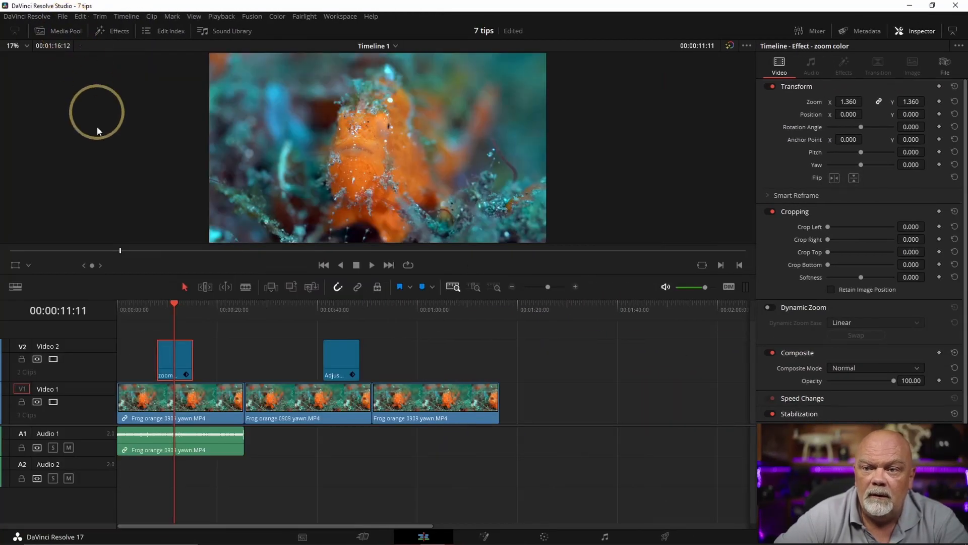
pyautogui.click(68, 32)
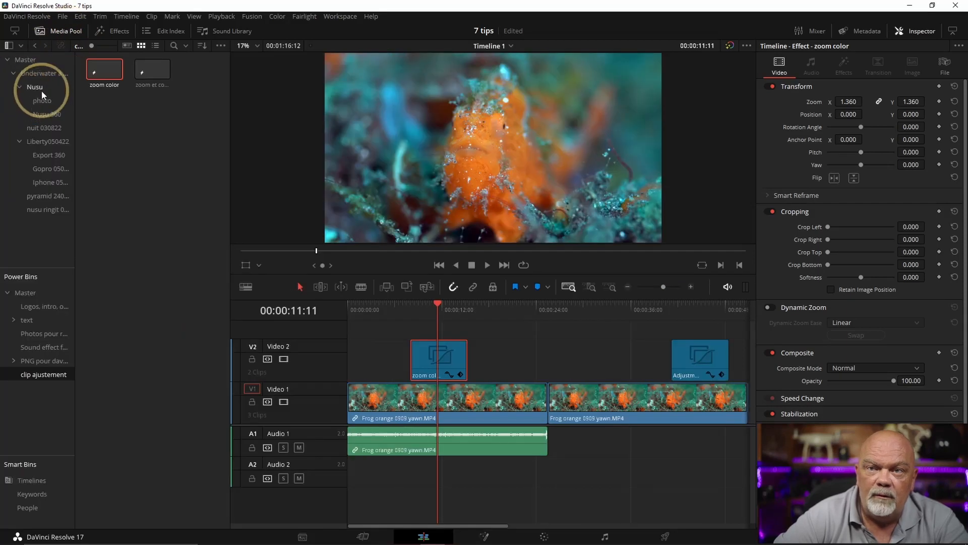
# Overwrite the start of the second clip on Video 1 with the last Rhinopias clip from the nusu ringit bin
pyautogui.click(48, 210)
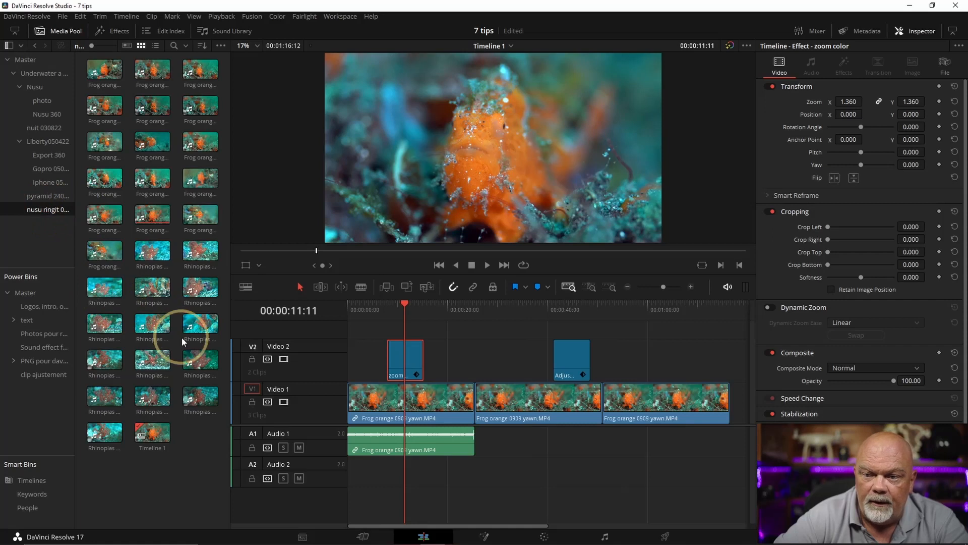
pyautogui.moveTo(101, 430); pyautogui.dragTo(478, 396)
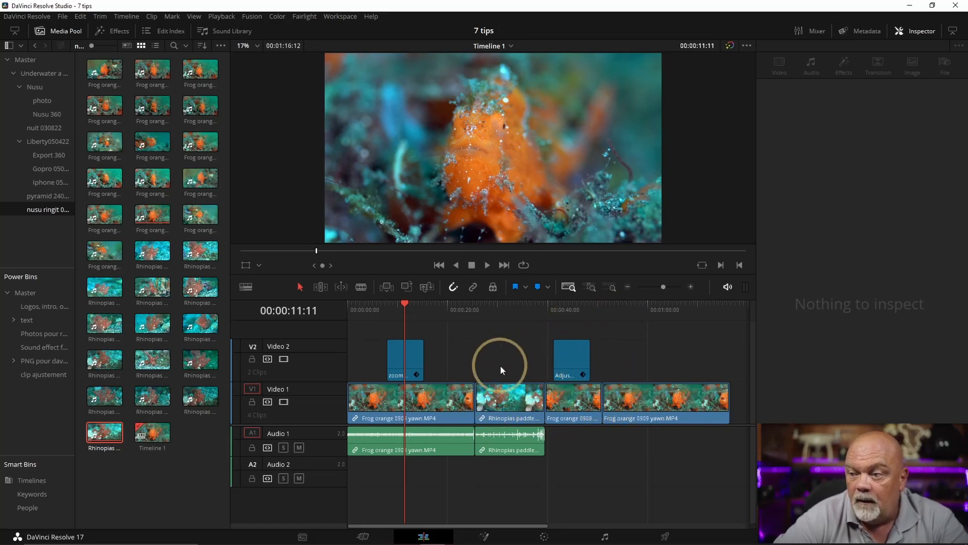
# Move the Rhinopias clip with its audio behind the remaining part of the second frog clip, so the two swap order
pyautogui.moveTo(509, 389); pyautogui.dragTo(508, 359)
pyautogui.moveTo(580, 401); pyautogui.dragTo(559, 403)
pyautogui.moveTo(528, 437); pyautogui.dragTo(586, 440)
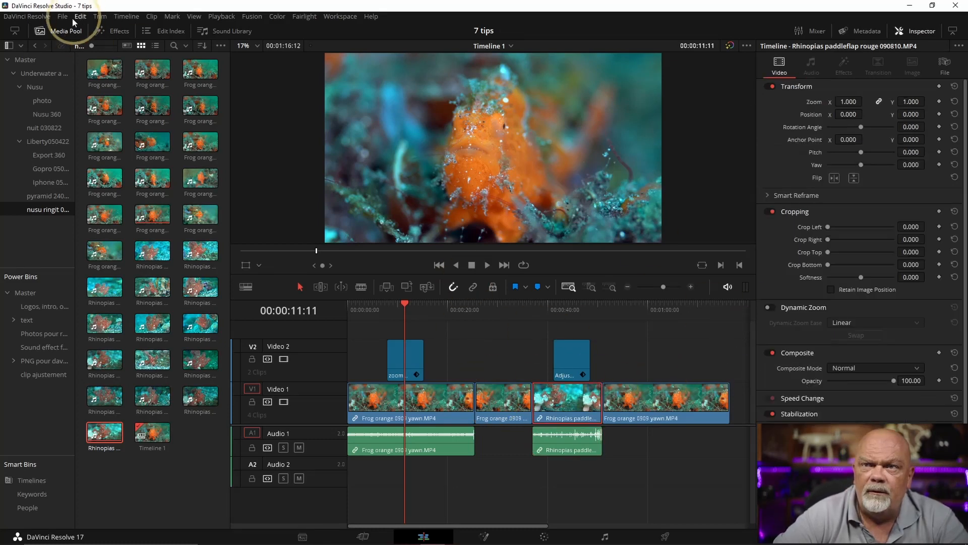
# Find the swap commands in Keyboard Customization, reassign the \ keystroke to Swap Clips Towards Left, and save the shortcuts
pyautogui.click(24, 17)
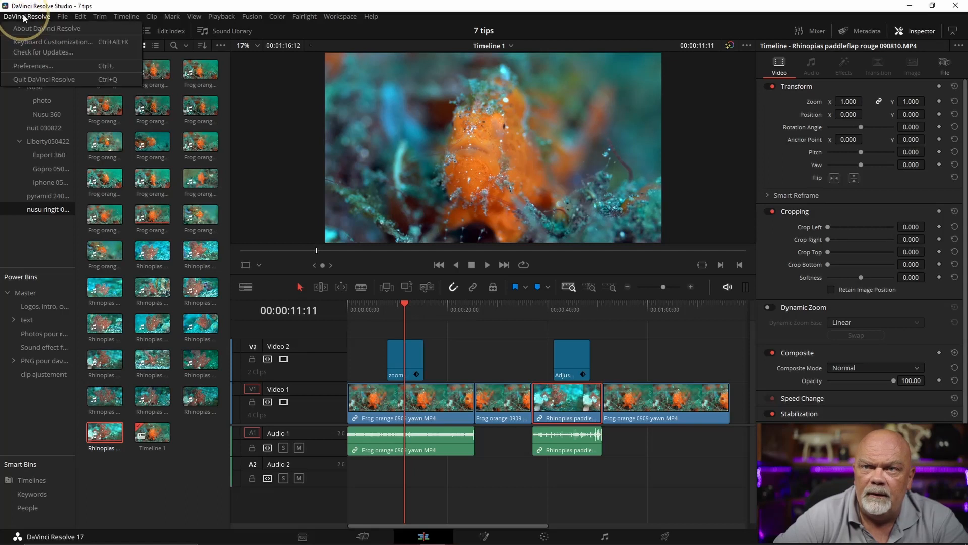
pyautogui.click(33, 43)
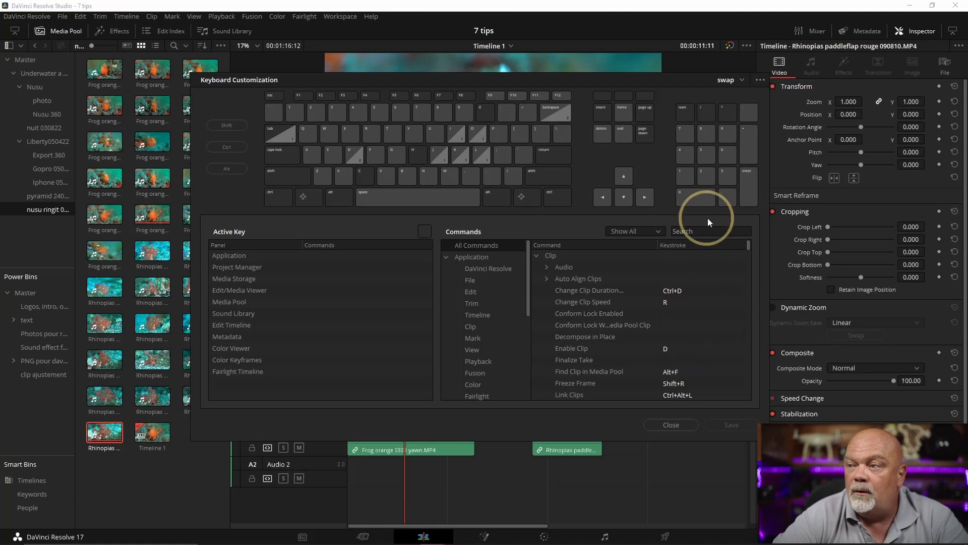
pyautogui.click(690, 232)
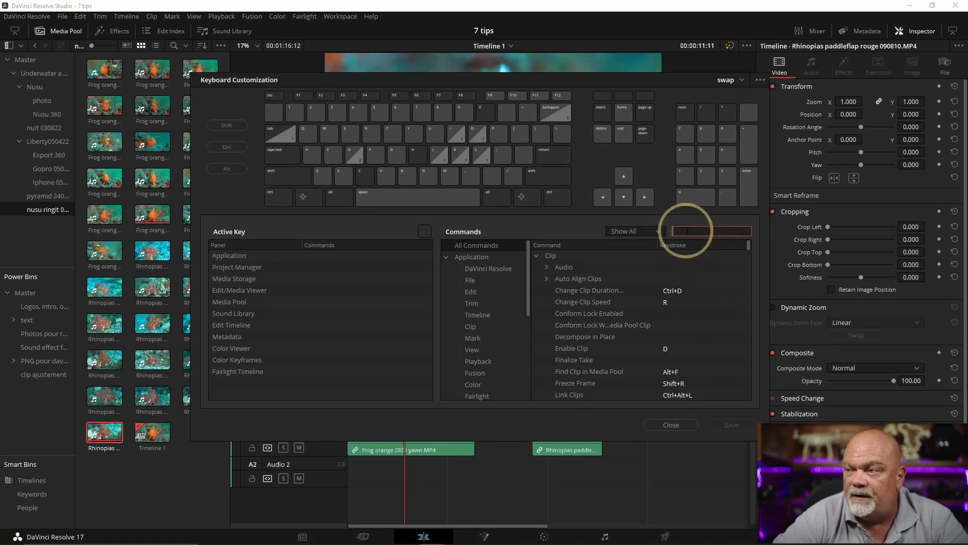
pyautogui.write('s')
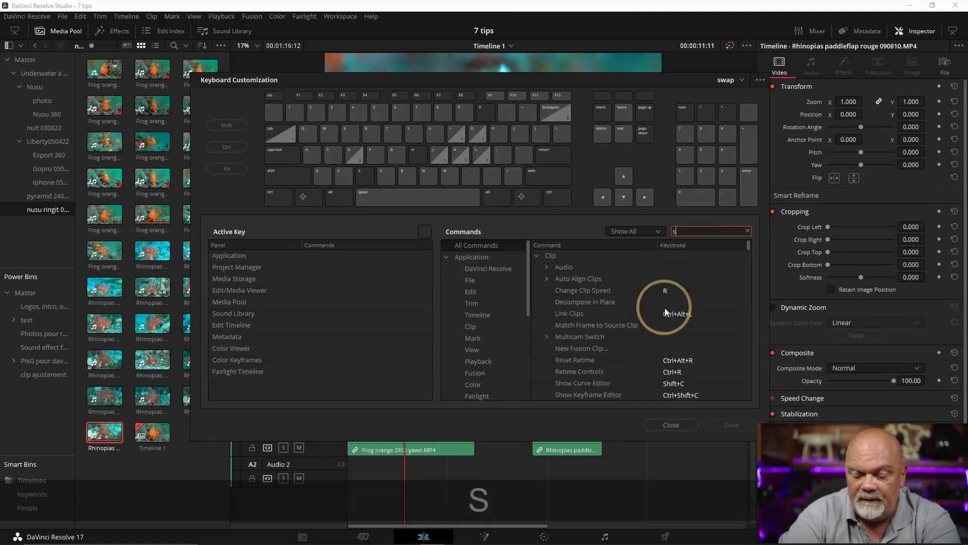
pyautogui.write('wap')
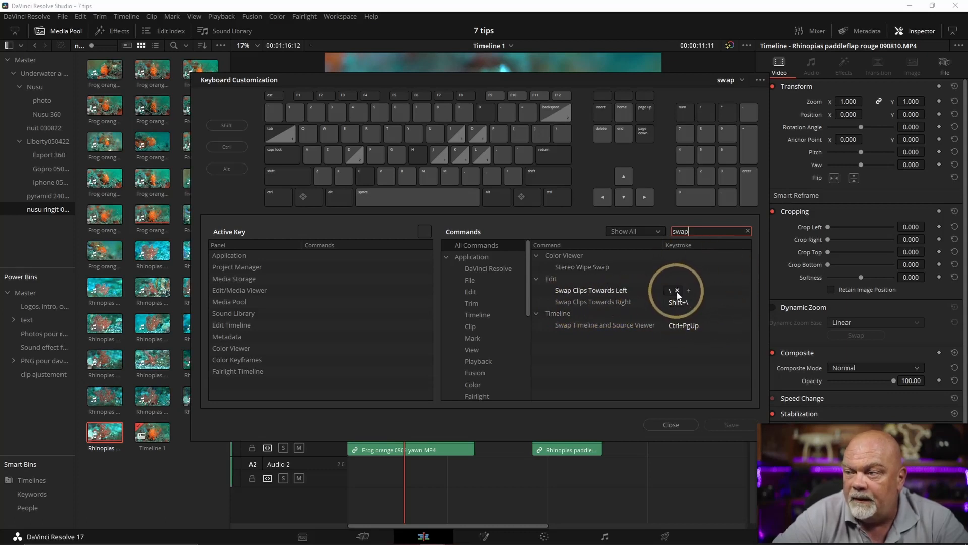
pyautogui.click(677, 291)
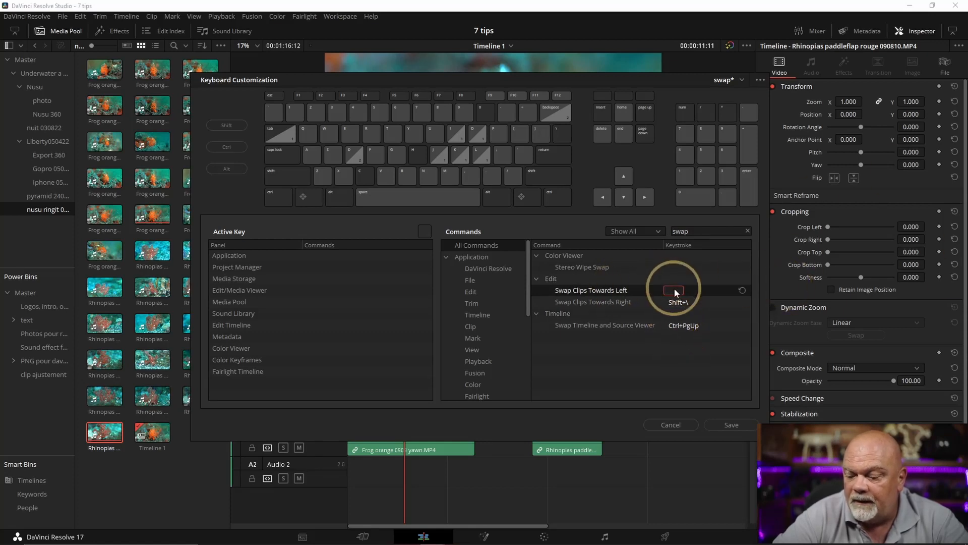
pyautogui.press('\\')
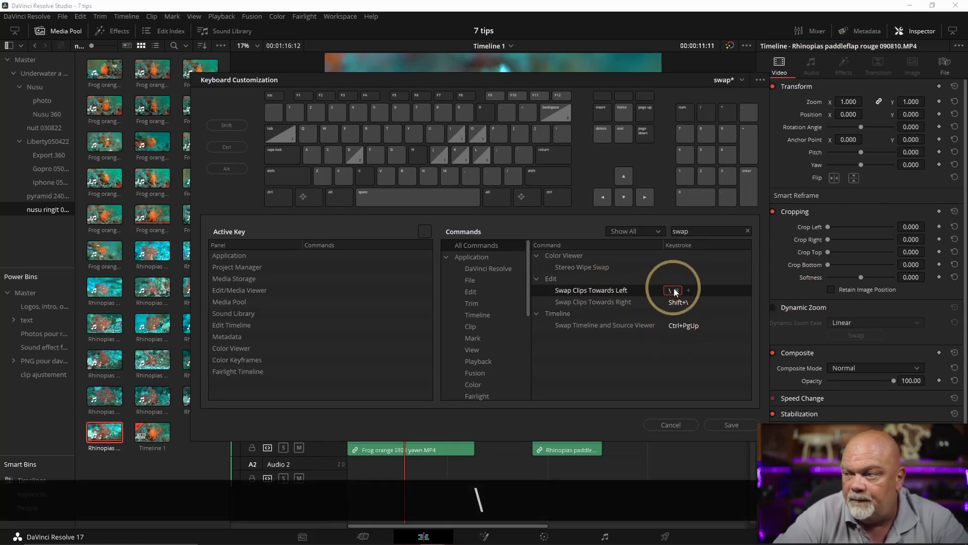
pyautogui.click(731, 424)
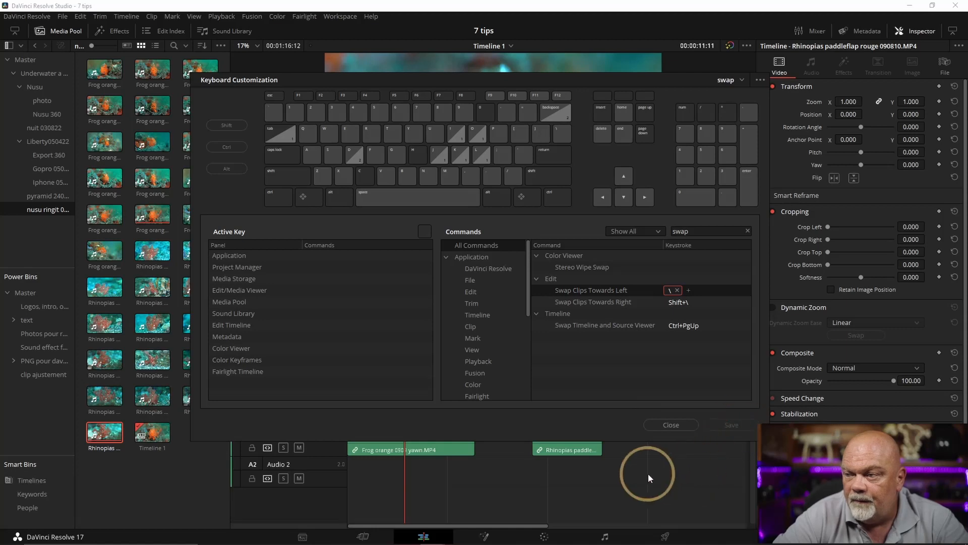
pyautogui.click(672, 425)
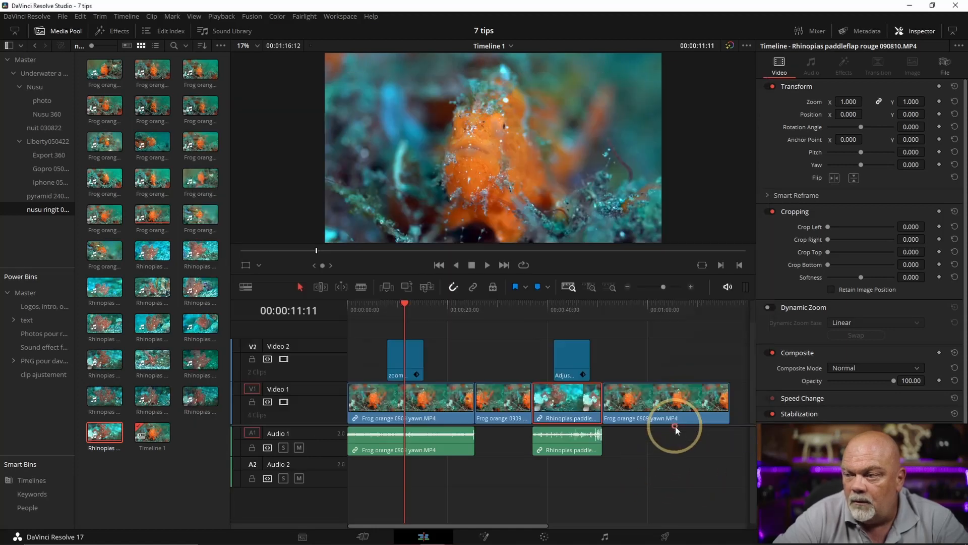
# Swap the Rhinopias video clip towards the left twice, taking it to the start of Video 1
pyautogui.click(582, 433)
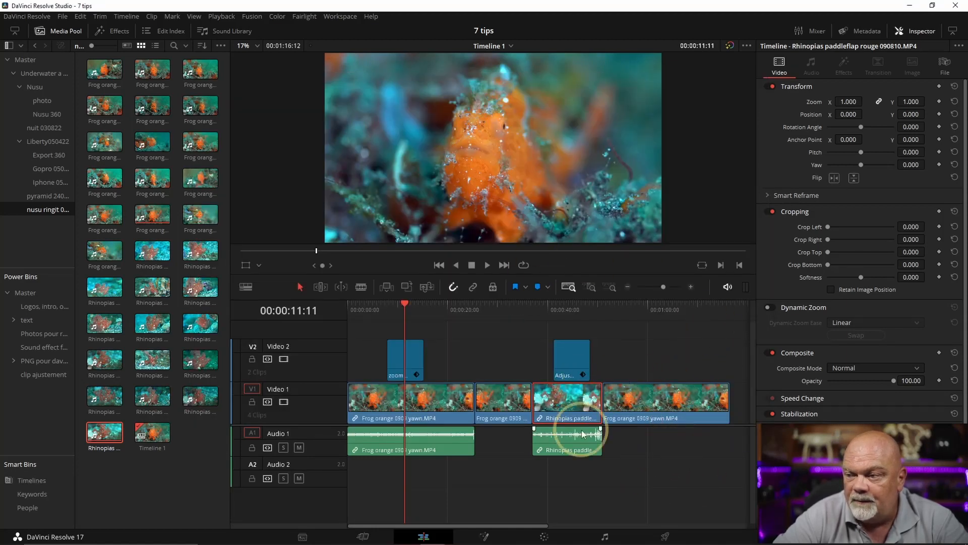
pyautogui.press('\\')
pyautogui.click(491, 406)
pyautogui.click(547, 365)
pyautogui.click(558, 403)
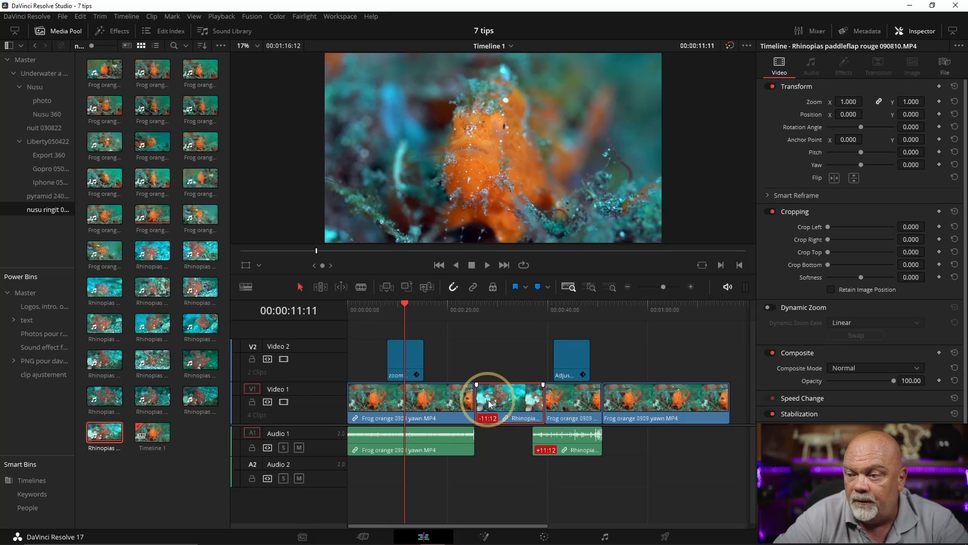
pyautogui.press('\\')
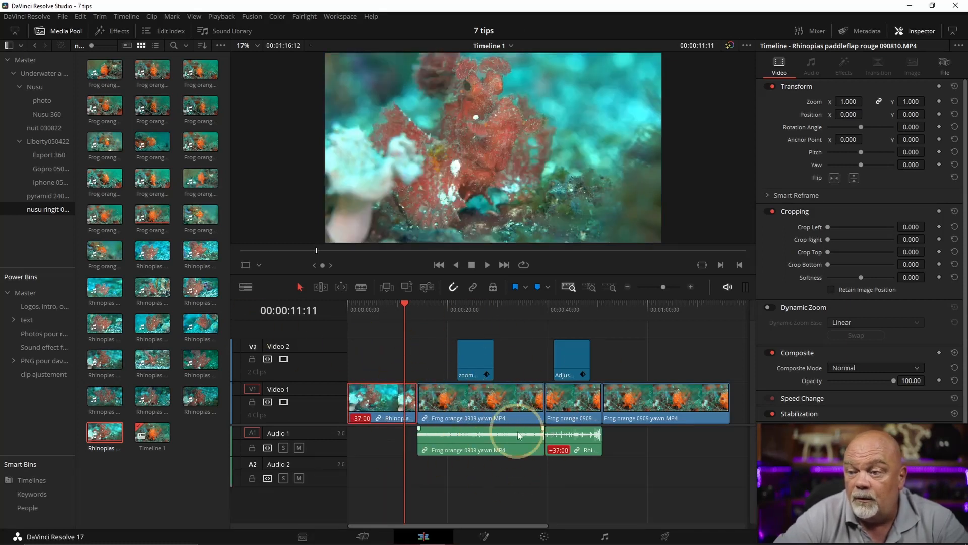
# Swap the third Video 1 clip with its audio and adjustment clip to the timeline start, and shift the zoom adjustment clip towards its frog clip's end
pyautogui.click(580, 439)
pyautogui.keyDown('ctrl'); pyautogui.click(568, 359); pyautogui.keyUp('ctrl')
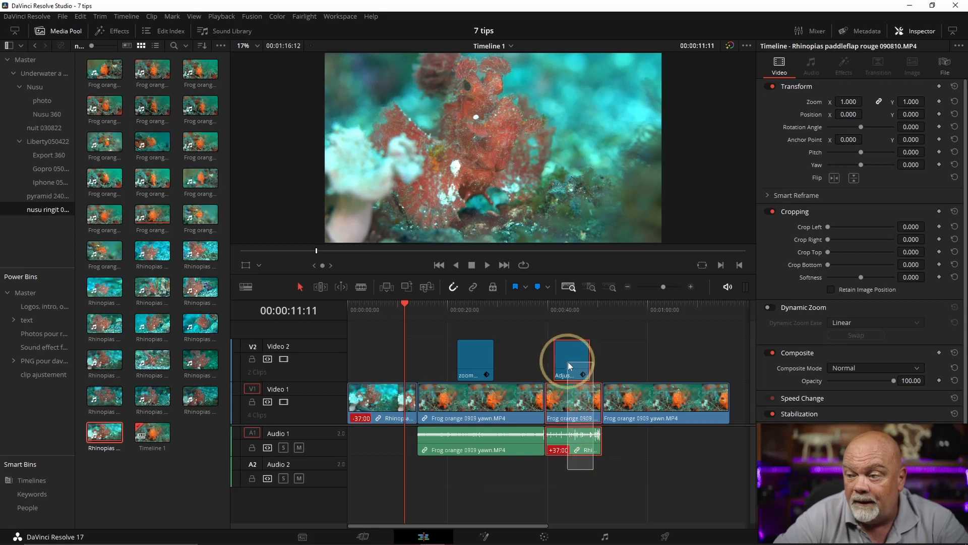
pyautogui.click(535, 537)
pyautogui.moveTo(535, 541)
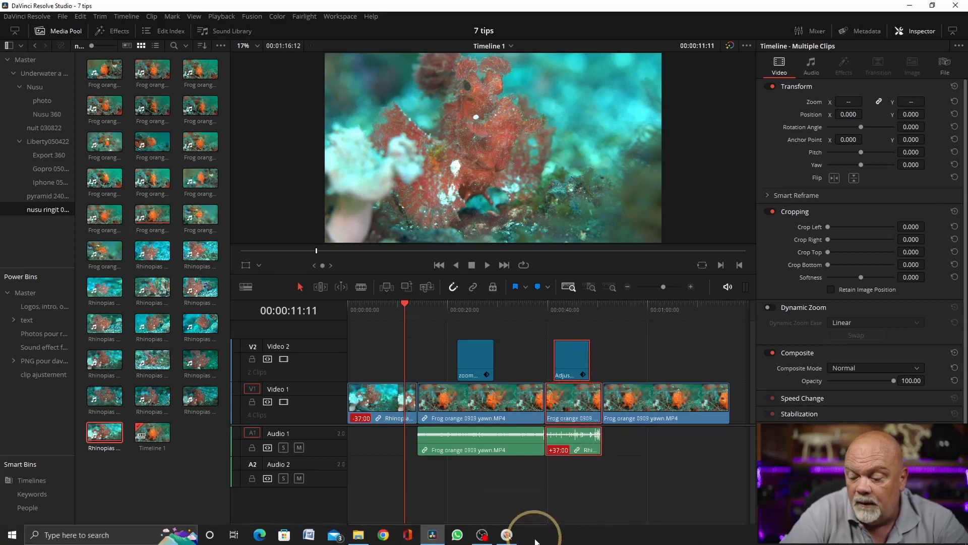
pyautogui.press('\\')
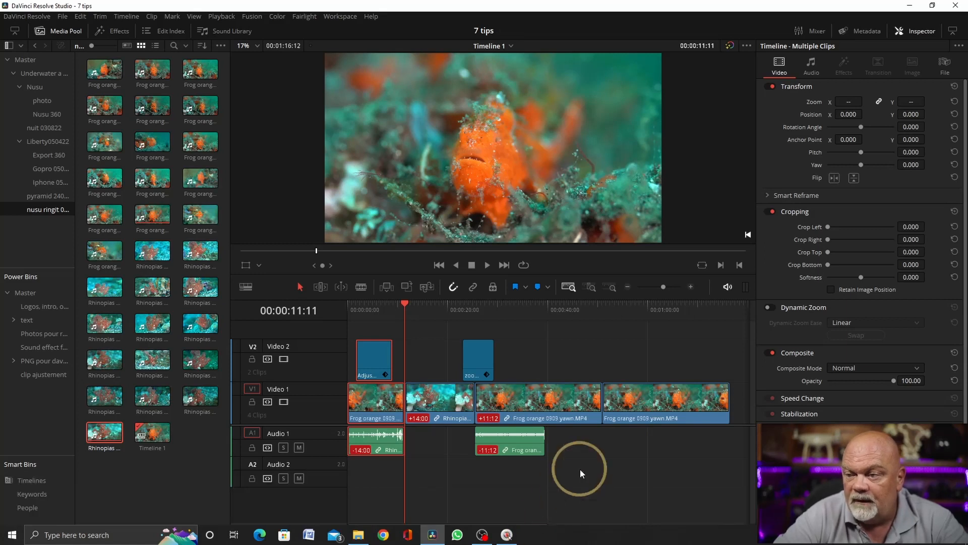
pyautogui.moveTo(474, 353); pyautogui.dragTo(556, 353)
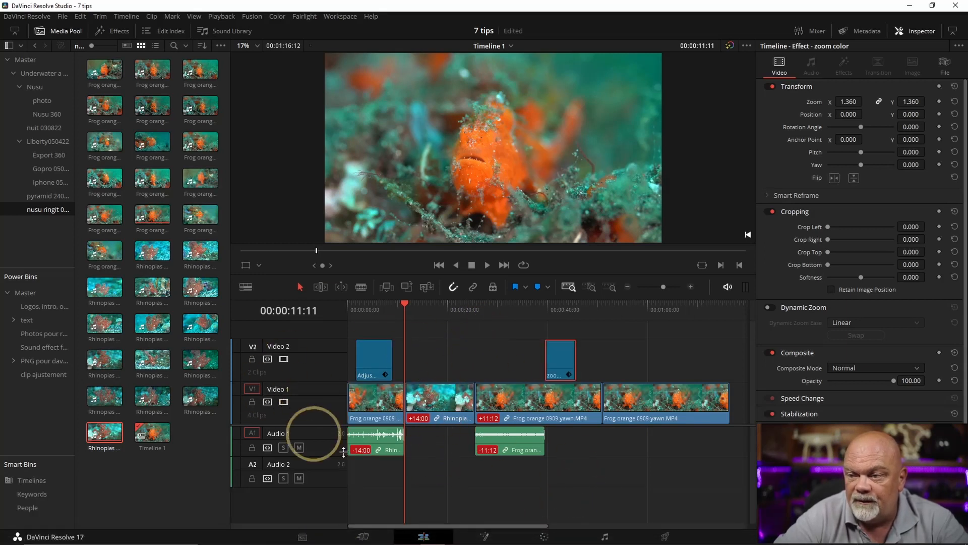
# Swap the Rhinopias clip towards the right past both following frog clips, taking it to the end of Video 1
pyautogui.click(431, 405)
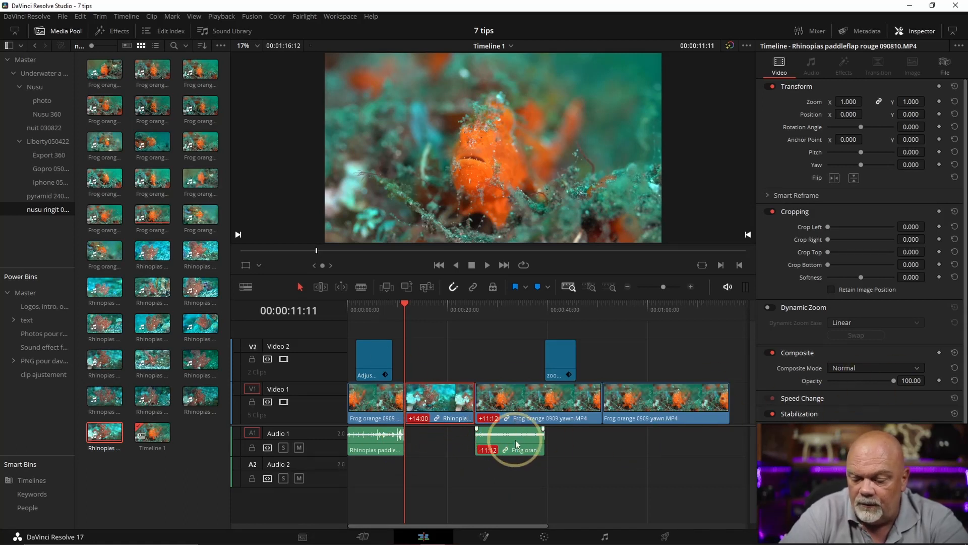
pyautogui.hotkey('shift', '\\')
pyautogui.hotkey('shift', '\\')
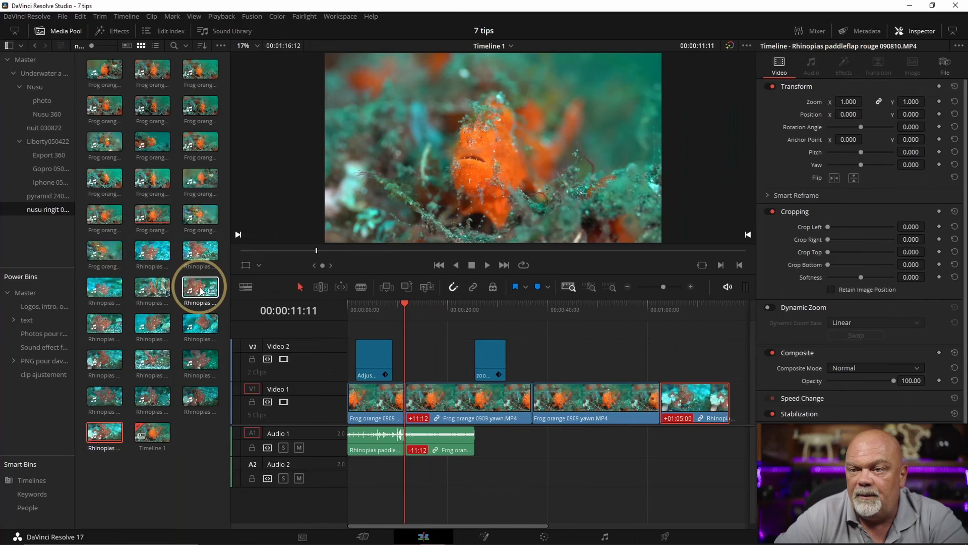
# Try inserting the Rhinopias paddleflap rouge 0908 6 clip at the playhead after the first frog clip, and undo the insert
pyautogui.click(201, 291)
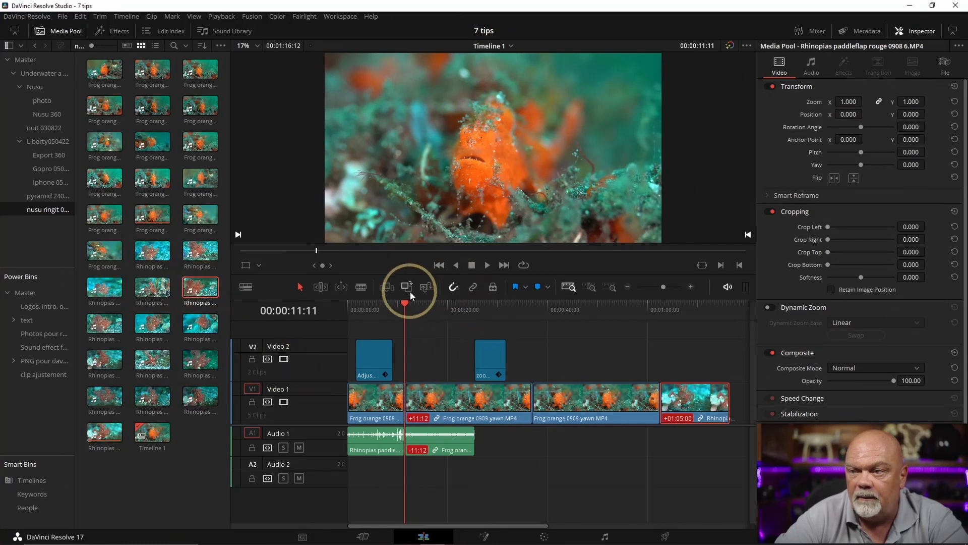
pyautogui.click(387, 288)
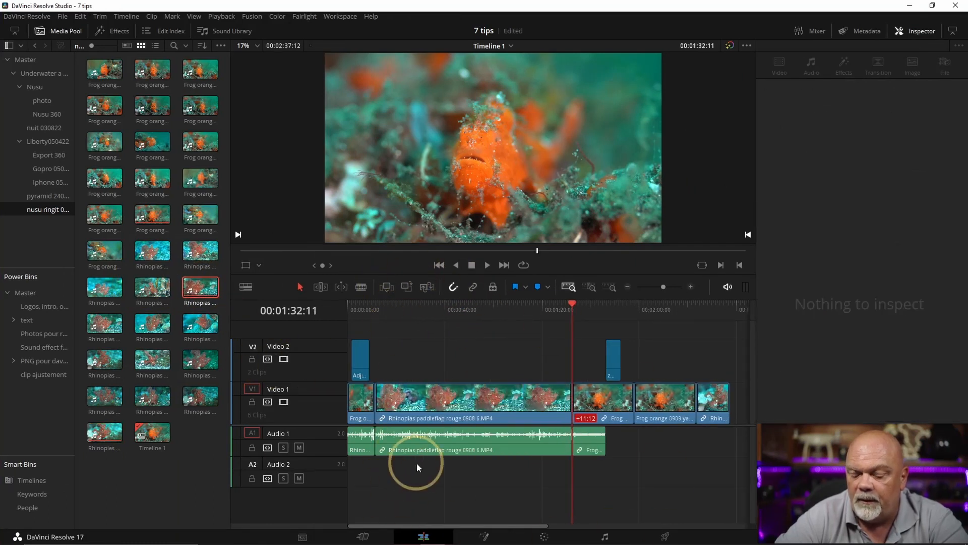
pyautogui.hotkey('ctrl', 'z')
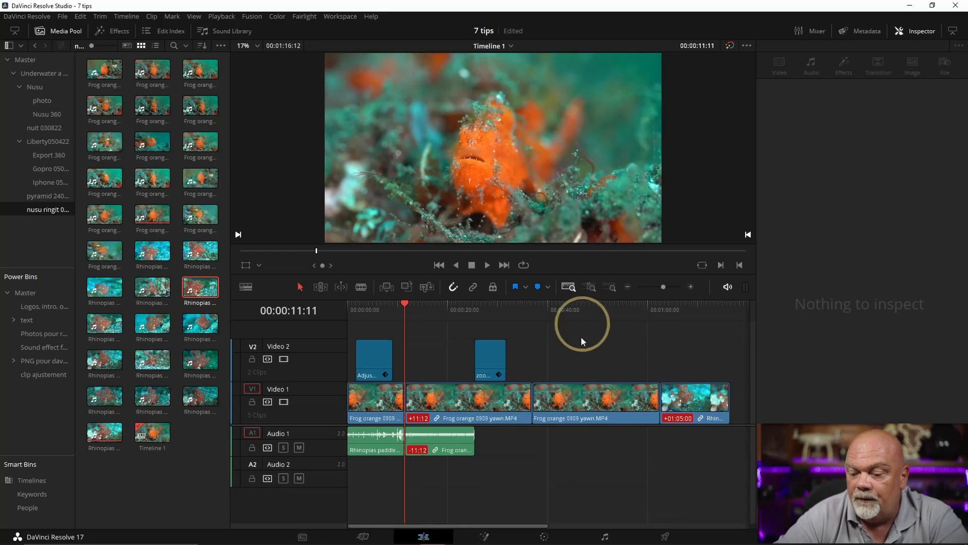
# Select all clips after the playhead and move them far to the right, opening a gap behind the first clip
pyautogui.hotkey('alt', 'y')
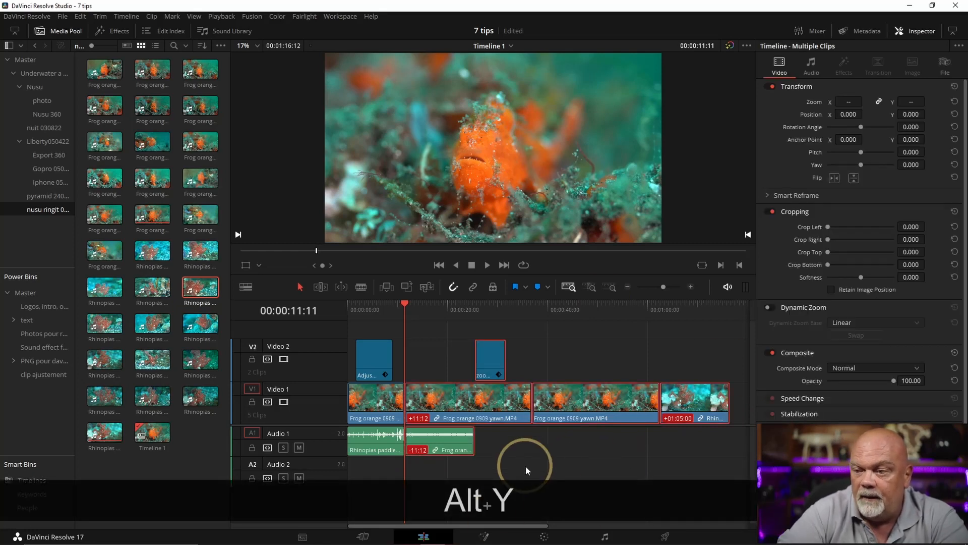
pyautogui.moveTo(454, 394); pyautogui.dragTo(749, 392)
pyautogui.hotkey('shift', 'z')
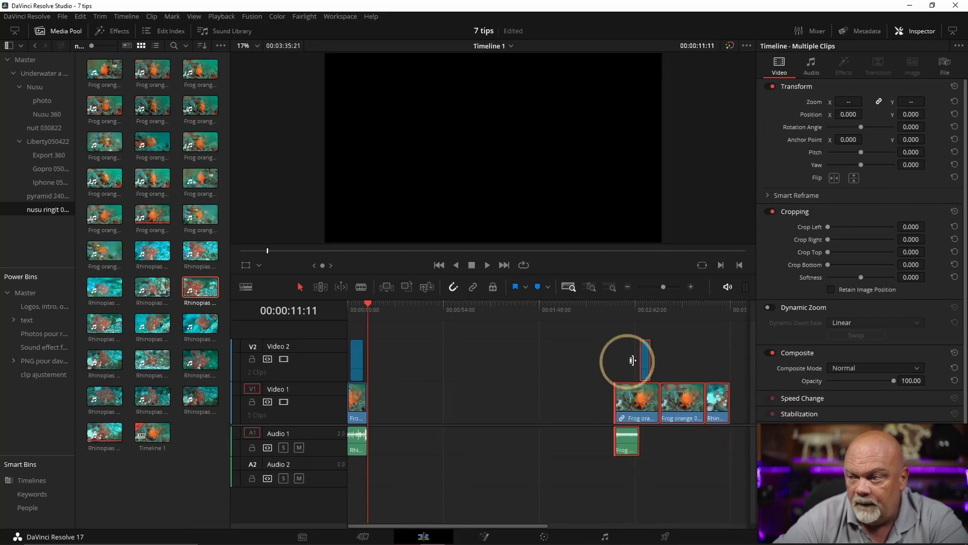
# Place two Rhinopias clips in the Video 1 gap, ending with Rhinopias paddleflap rouge 0908 cu, and move the second clip's video and audio left
pyautogui.moveTo(164, 356); pyautogui.dragTo(408, 383)
pyautogui.moveTo(197, 355); pyautogui.dragTo(467, 410)
pyautogui.click(449, 410)
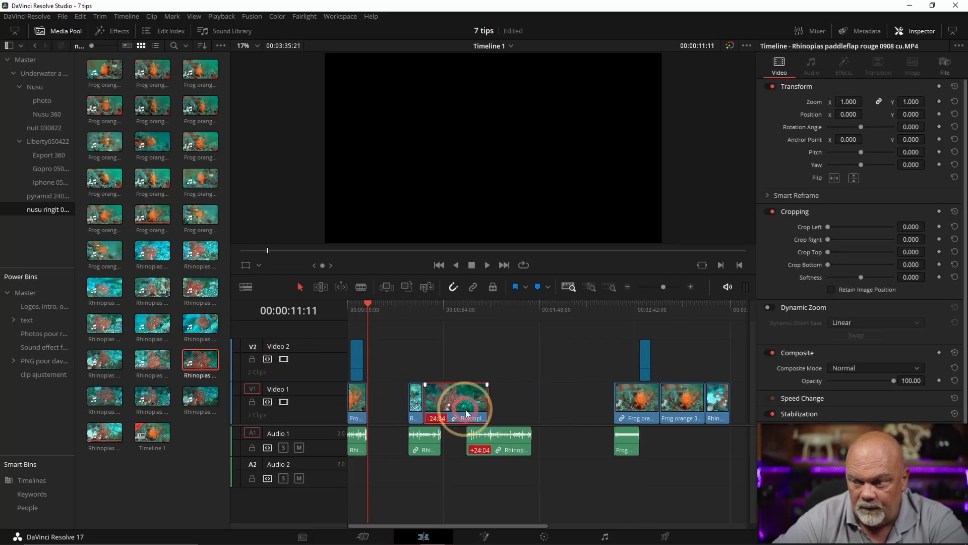
pyautogui.moveTo(503, 451); pyautogui.dragTo(446, 449)
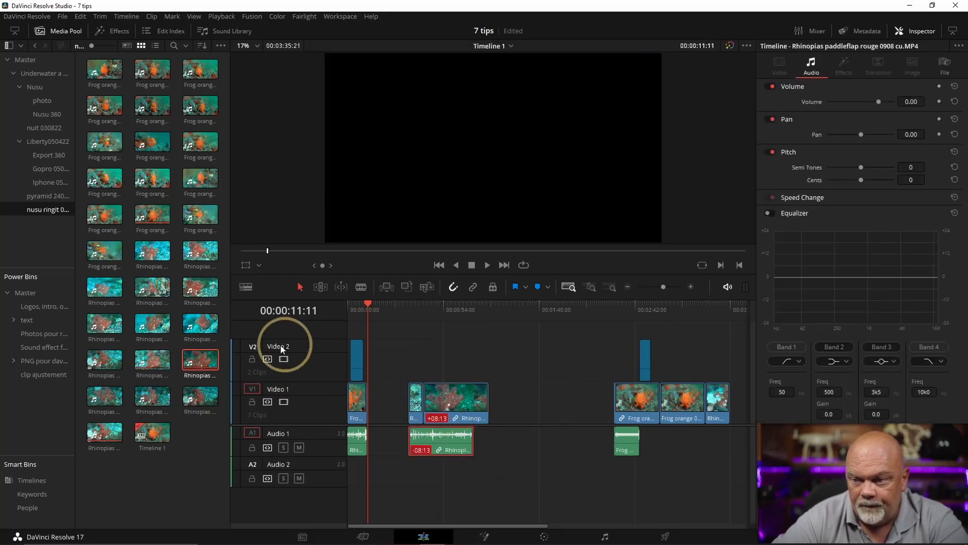
# Move the last three video clips, with their audio and the zoom adjustment clip, 01:05:00 to the left
pyautogui.moveTo(722, 466); pyautogui.dragTo(528, 403)
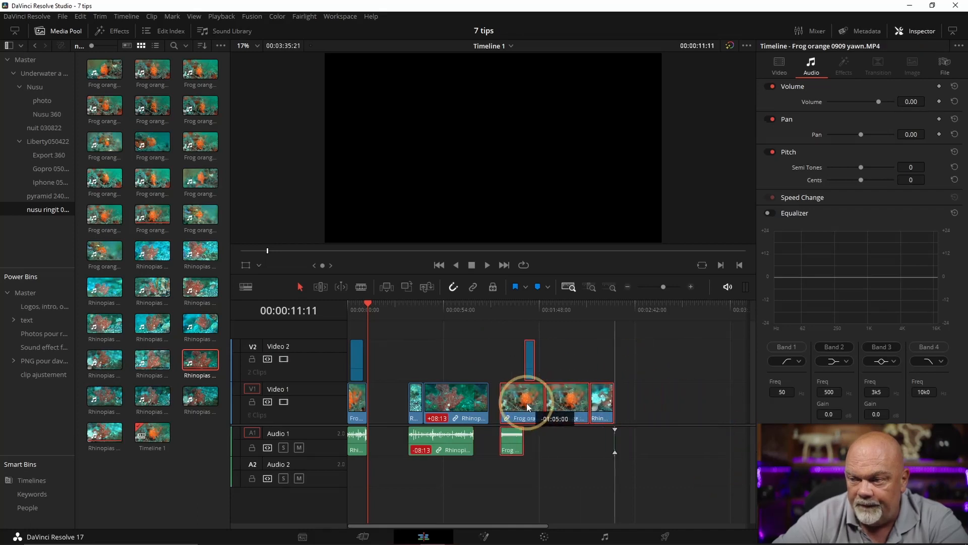
pyautogui.hotkey('ctrl', 'z')
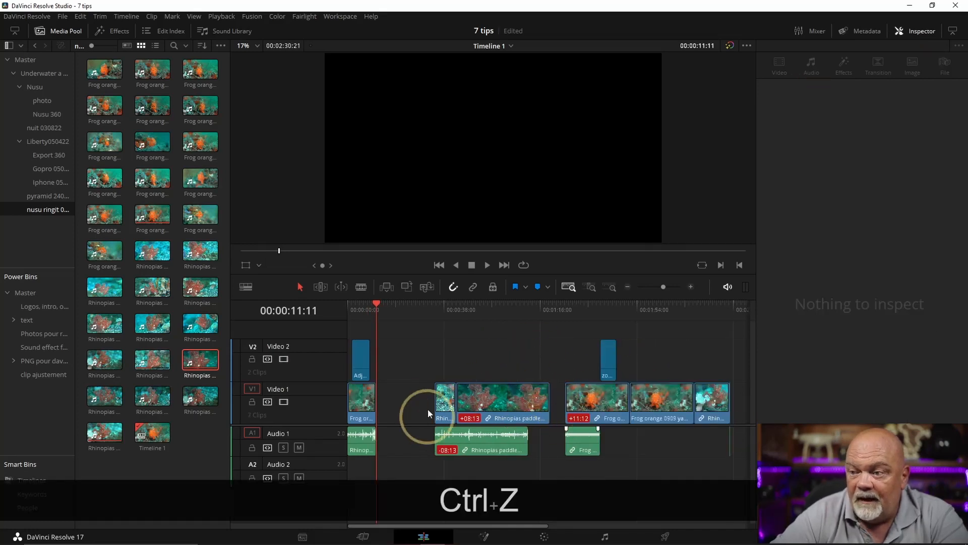
pyautogui.click(633, 488)
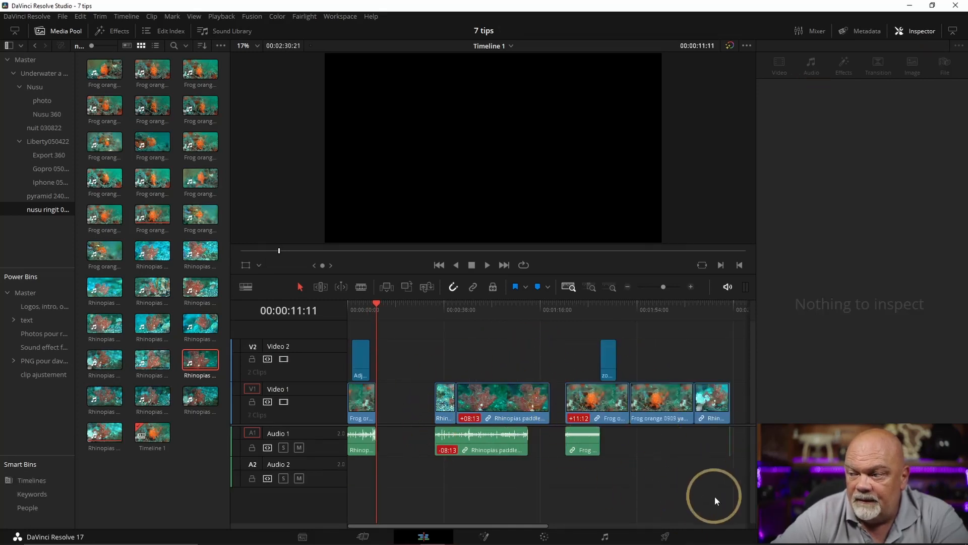
# Delete all gaps between the clips on the timeline
pyautogui.click(81, 17)
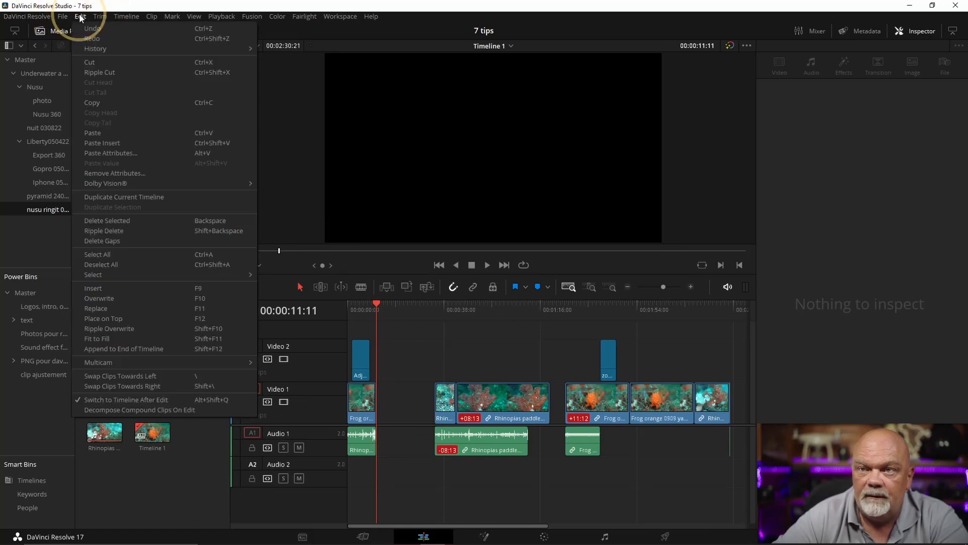
pyautogui.click(108, 240)
pyautogui.click(639, 390)
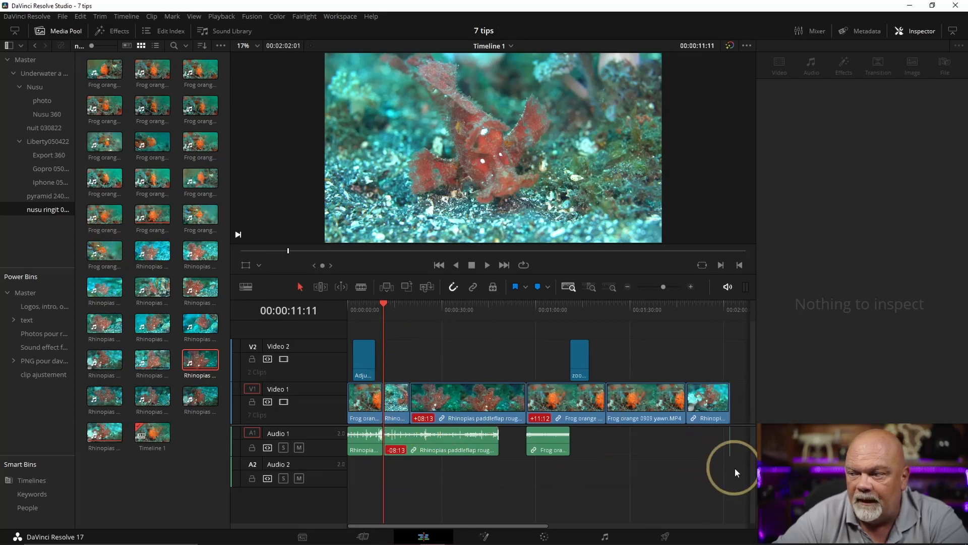
# Scrub through the timeline and play the Rhinopias paddleflap rouge 0908 cu clip from 00:00:29:06 to examine playback smoothness
pyautogui.moveTo(550, 309)
pyautogui.mouseDown()
pyautogui.moveTo(519, 309)
pyautogui.moveTo(557, 309)
pyautogui.mouseUp()
pyautogui.moveTo(656, 309)
pyautogui.mouseDown()
pyautogui.moveTo(603, 316)
pyautogui.moveTo(643, 309)
pyautogui.mouseUp()
pyautogui.click(650, 406)
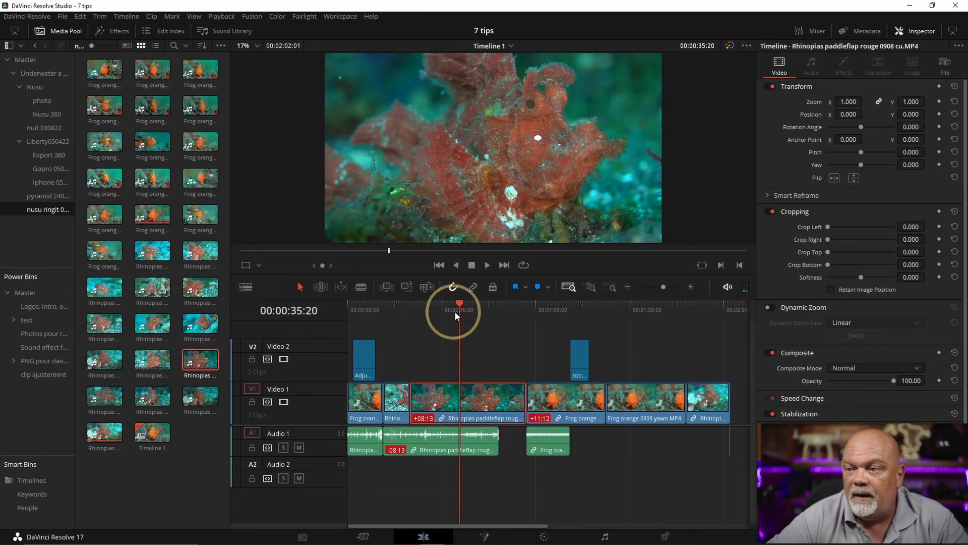
pyautogui.moveTo(638, 311)
pyautogui.mouseDown()
pyautogui.moveTo(666, 310)
pyautogui.moveTo(635, 312)
pyautogui.mouseUp()
pyautogui.moveTo(452, 312)
pyautogui.mouseDown()
pyautogui.moveTo(454, 300)
pyautogui.moveTo(440, 309)
pyautogui.mouseUp()
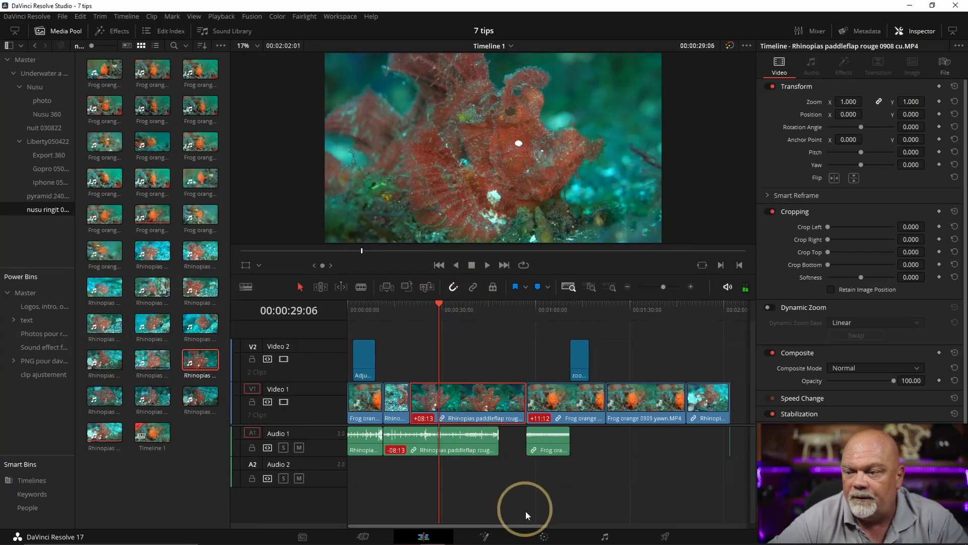
pyautogui.press('space')
pyautogui.press('space')
pyautogui.press('space')
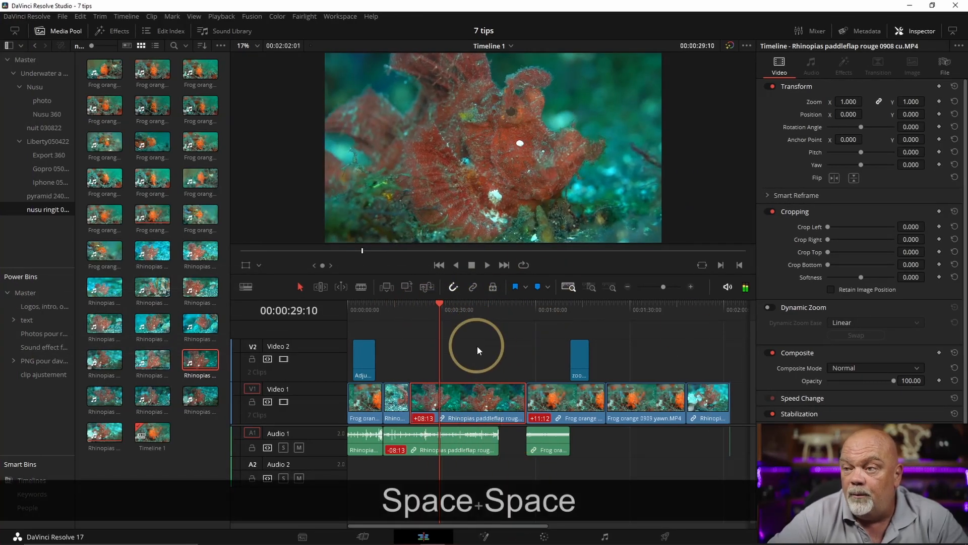
pyautogui.press('space')
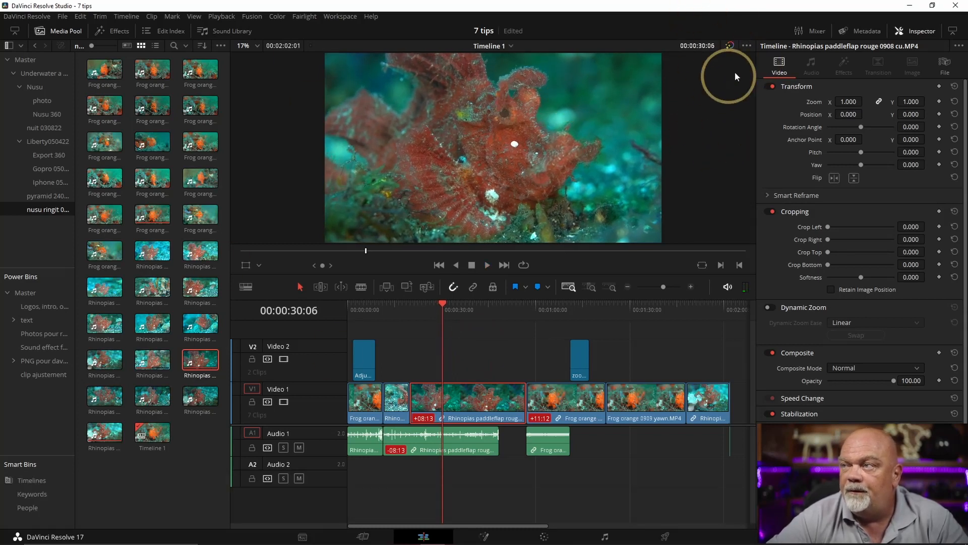
# Bypass color grades and Fusion effects, and look up the Timeline Proxy Mode option with the playhead at 00:01:06:05
pyautogui.click(730, 46)
pyautogui.click(555, 305)
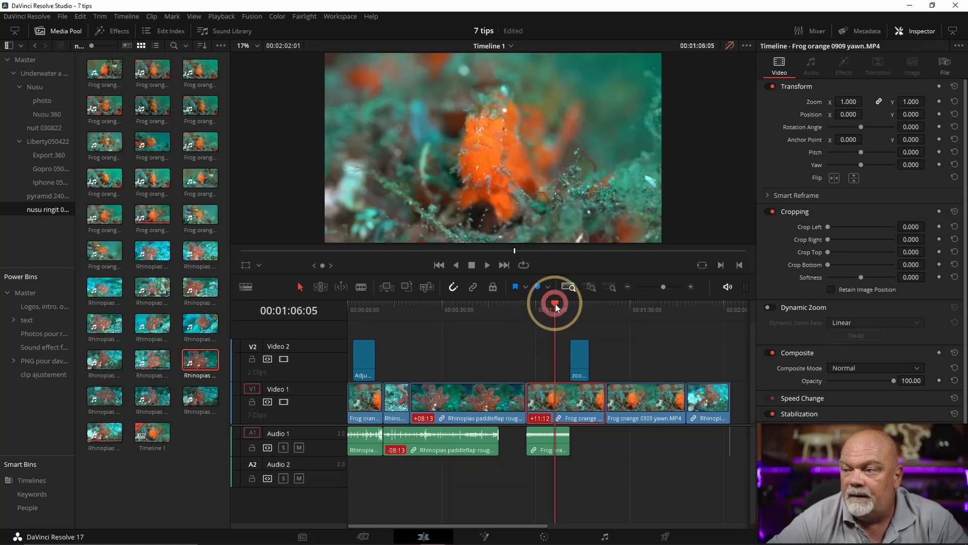
pyautogui.click(218, 17)
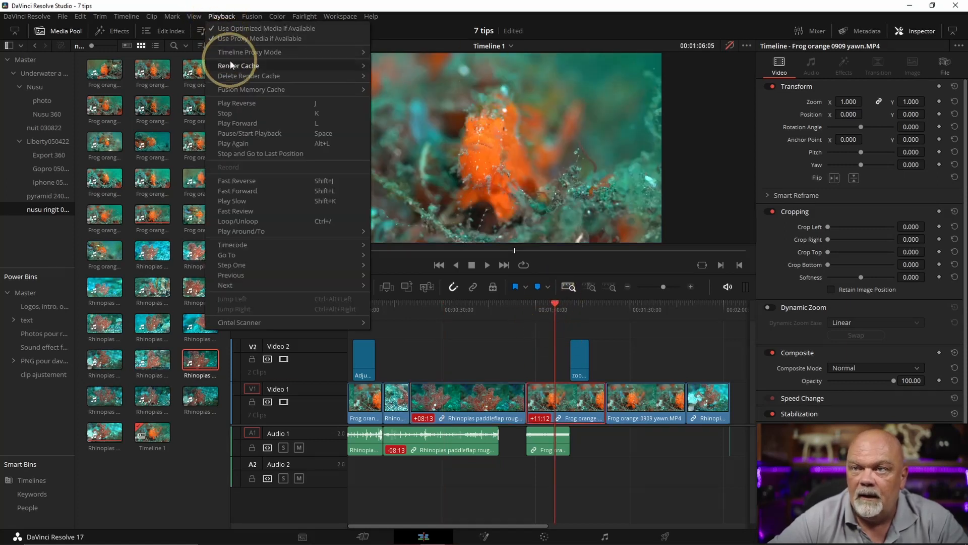
pyautogui.moveTo(231, 54)
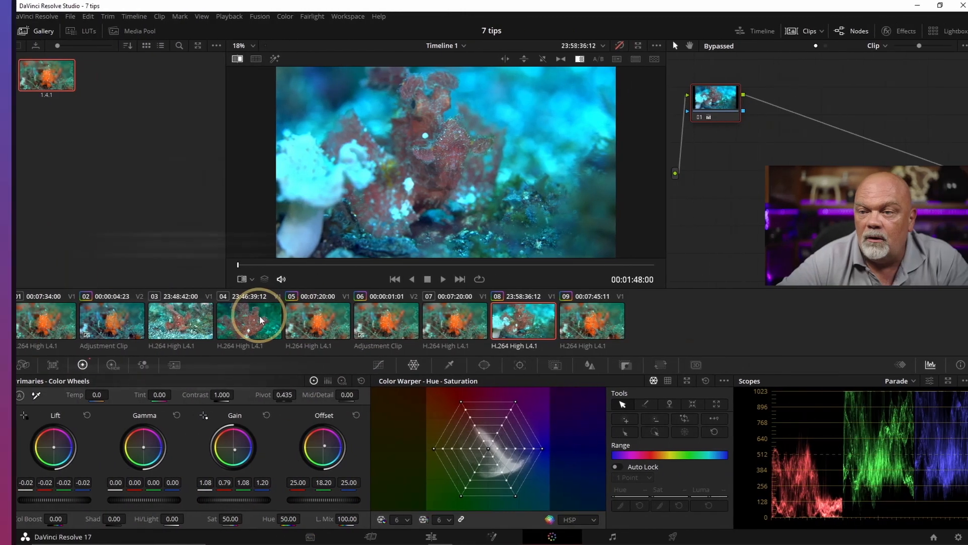
# On clip 04, set the red Offset to 42.52, the red Gain to 1.09 and the green Gain to 0.89
pyautogui.click(434, 320)
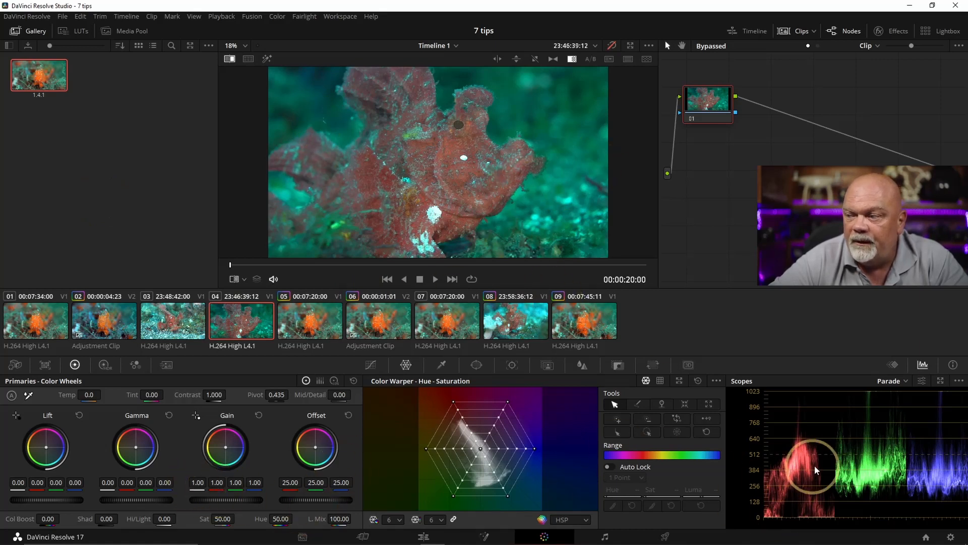
pyautogui.moveTo(291, 481); pyautogui.dragTo(400, 475)
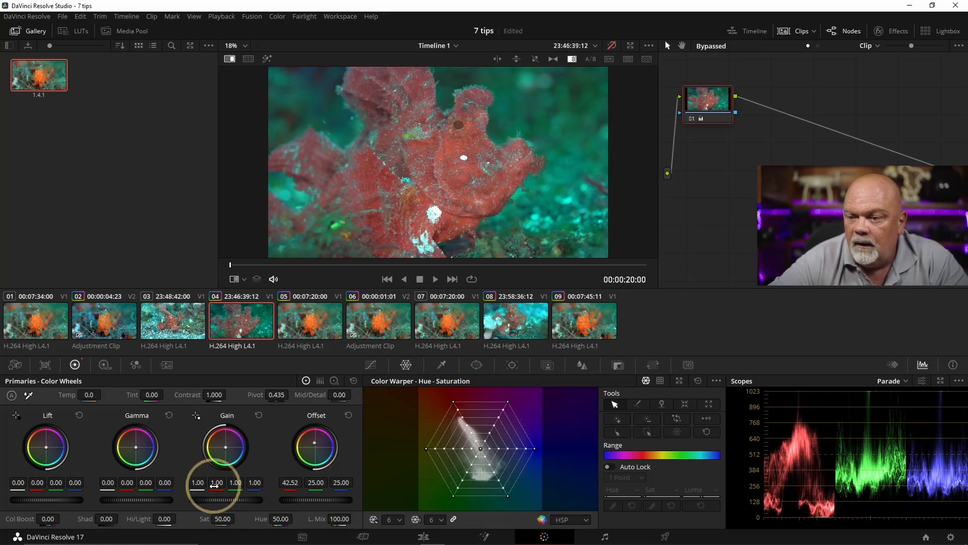
pyautogui.moveTo(217, 483)
pyautogui.mouseDown()
pyautogui.moveTo(248, 482)
pyautogui.moveTo(237, 490)
pyautogui.moveTo(192, 485)
pyautogui.moveTo(248, 478)
pyautogui.moveTo(128, 480)
pyautogui.moveTo(236, 488)
pyautogui.moveTo(156, 479)
pyautogui.moveTo(212, 486)
pyautogui.moveTo(256, 461)
pyautogui.mouseUp()
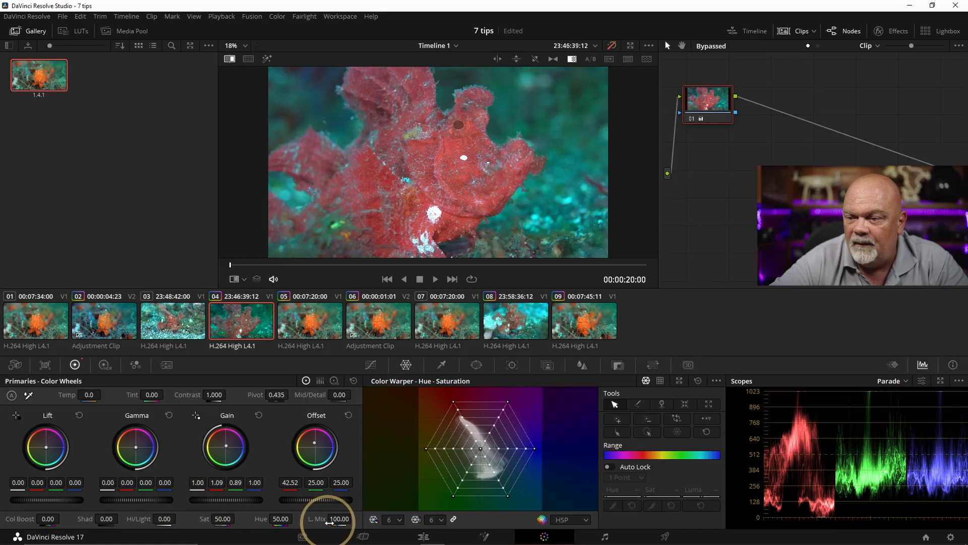
# Set clip 04's Lum Mix to 0.00, red Gain to 0.99, red Gamma to 0.03 and green Gamma to -0.04, and lower the blue Gain
pyautogui.moveTo(340, 523); pyautogui.dragTo(313, 518)
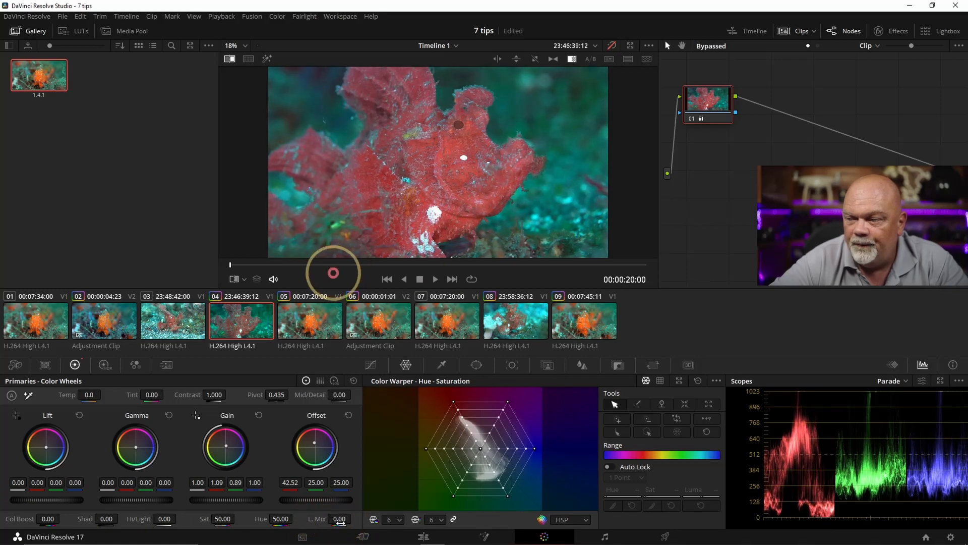
pyautogui.moveTo(217, 484); pyautogui.dragTo(190, 476)
pyautogui.moveTo(134, 484); pyautogui.dragTo(97, 493)
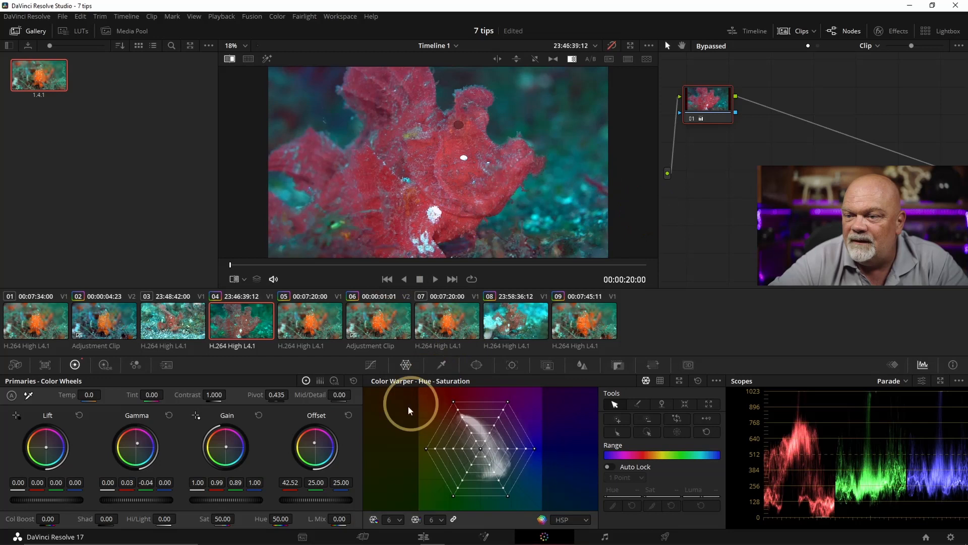
pyautogui.moveTo(254, 482); pyautogui.dragTo(64, 479)
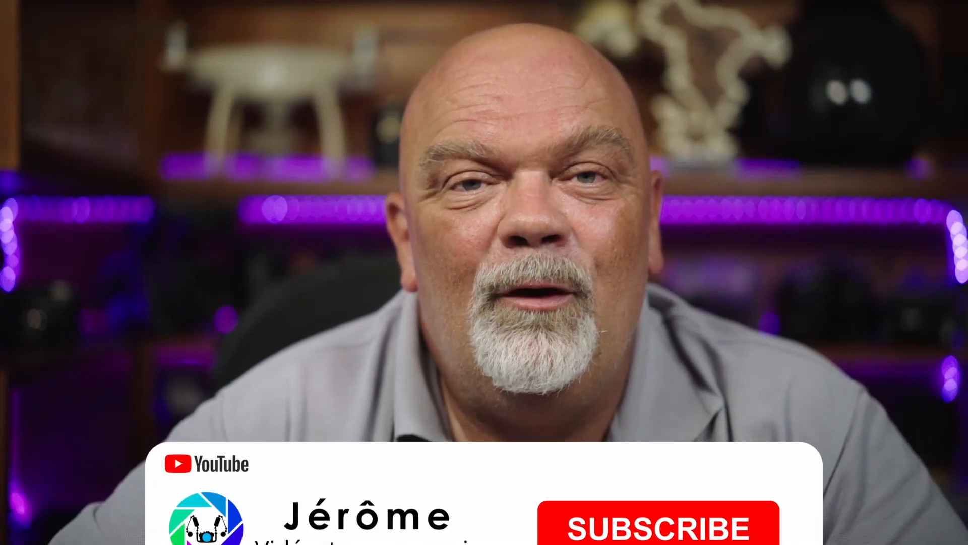